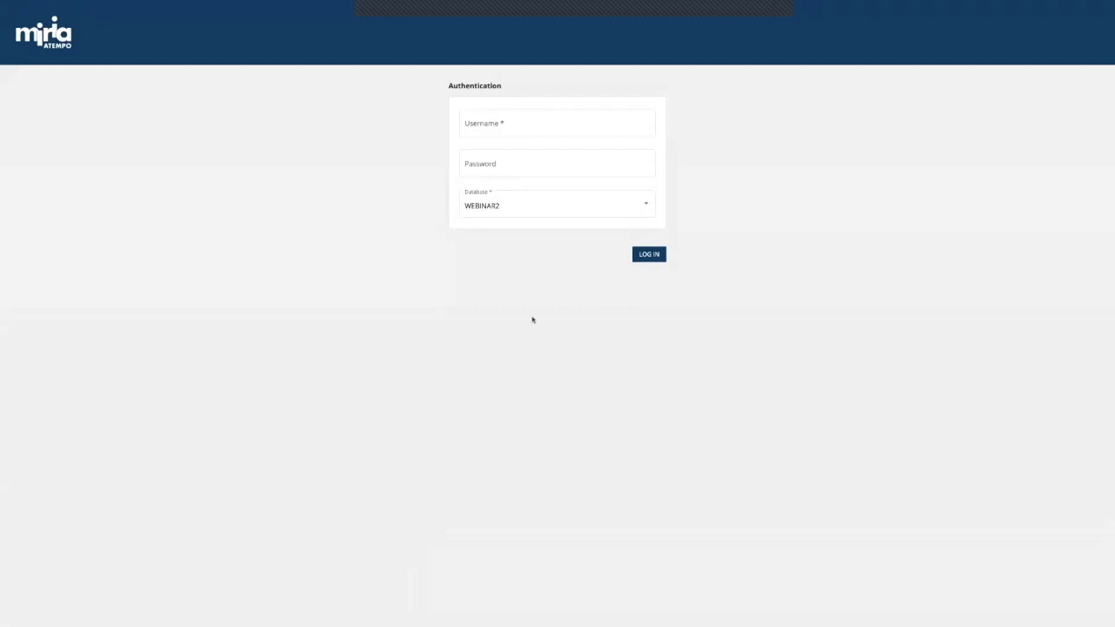
Step: Log in to the WEBINAR2 database with the account username and password
left_click(509, 136)
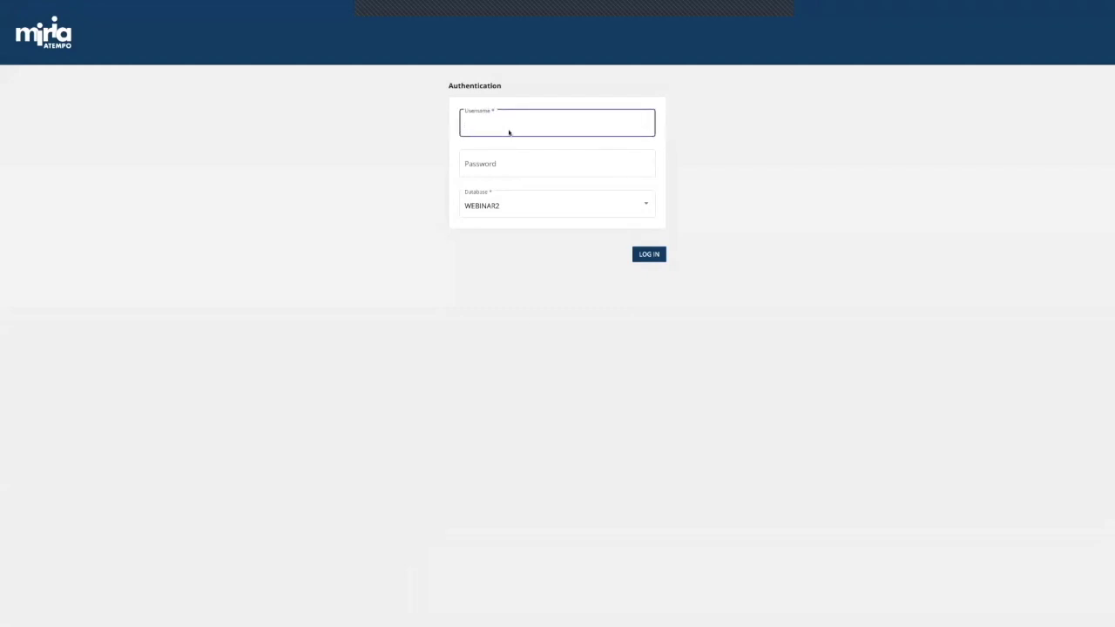
type("root")
left_click(557, 164)
type("passwor")
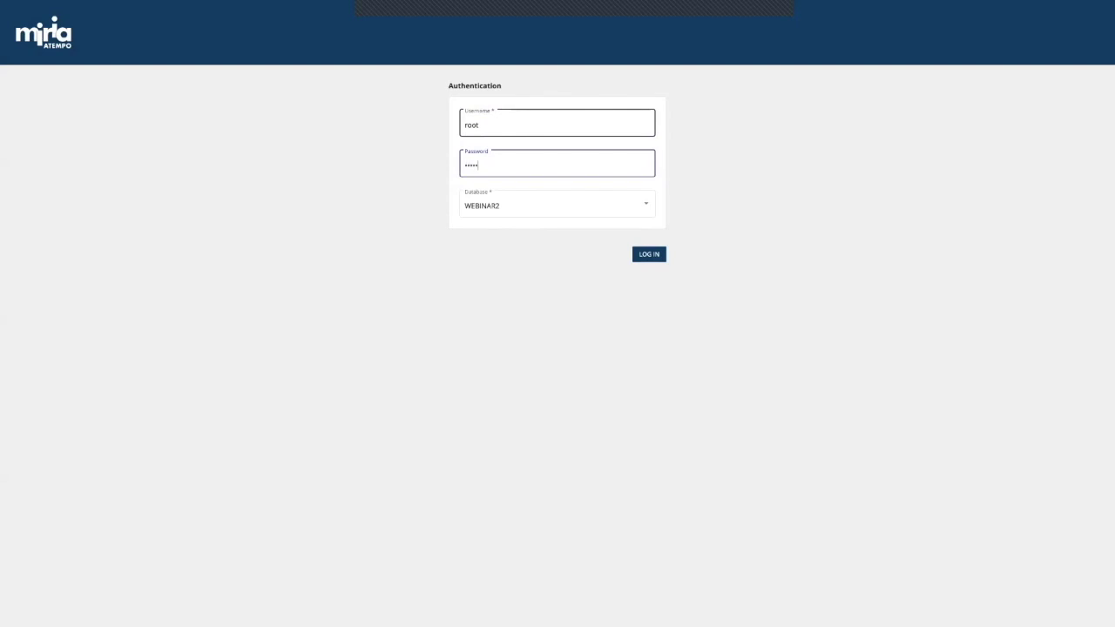
type("d")
key("Return")
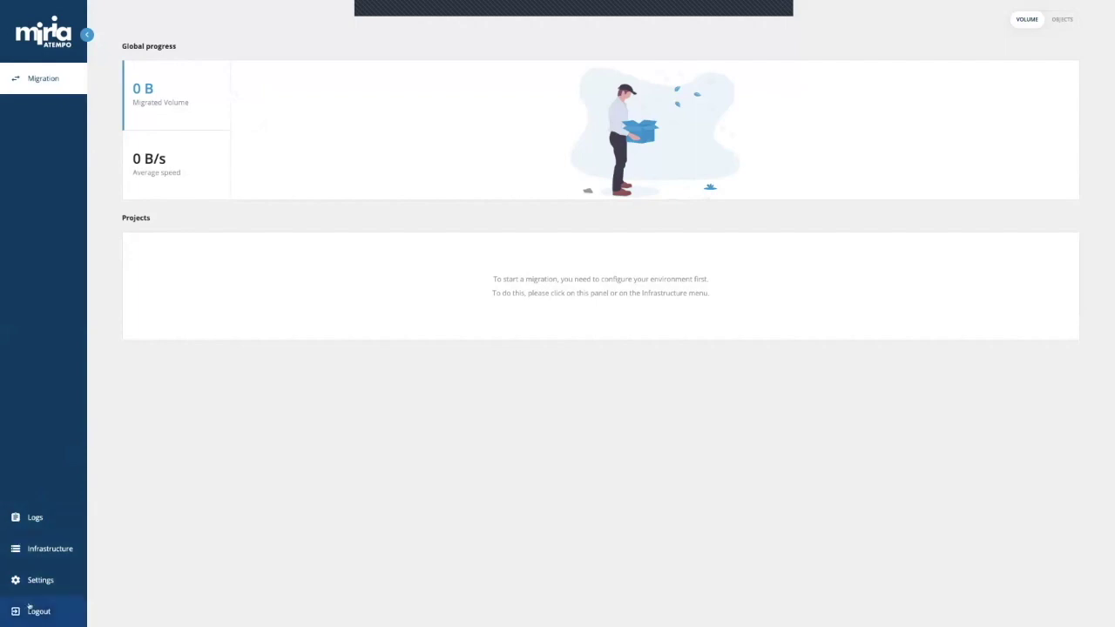
Step: Go to the Infrastructure page from the left sidebar
left_click(51, 555)
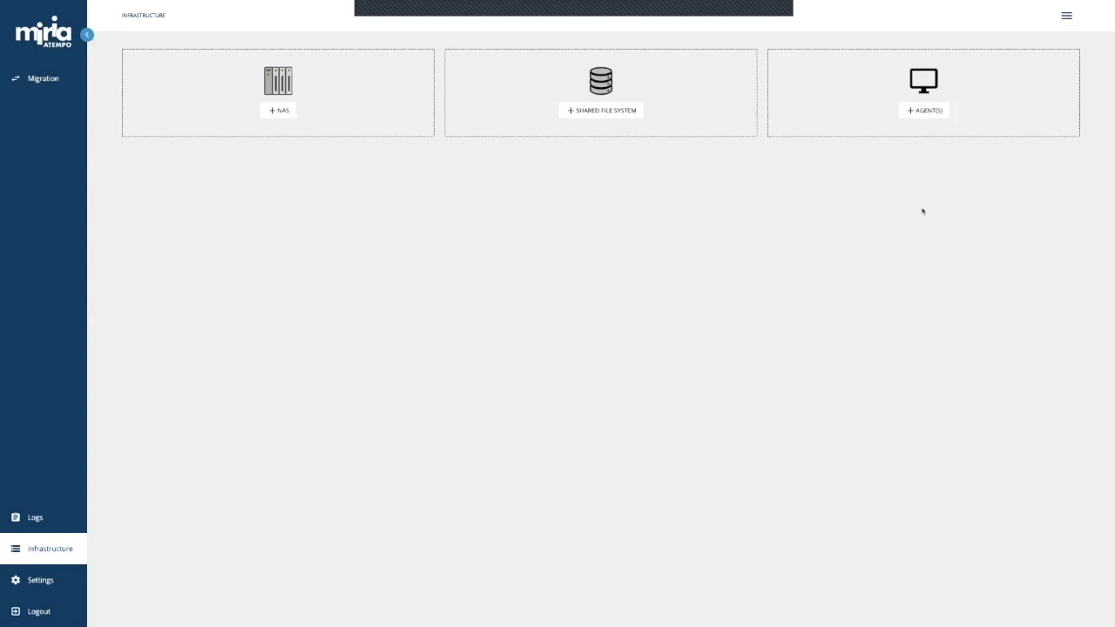
Step: Add both Windows agents to the infrastructure and acknowledge the success message
left_click(925, 112)
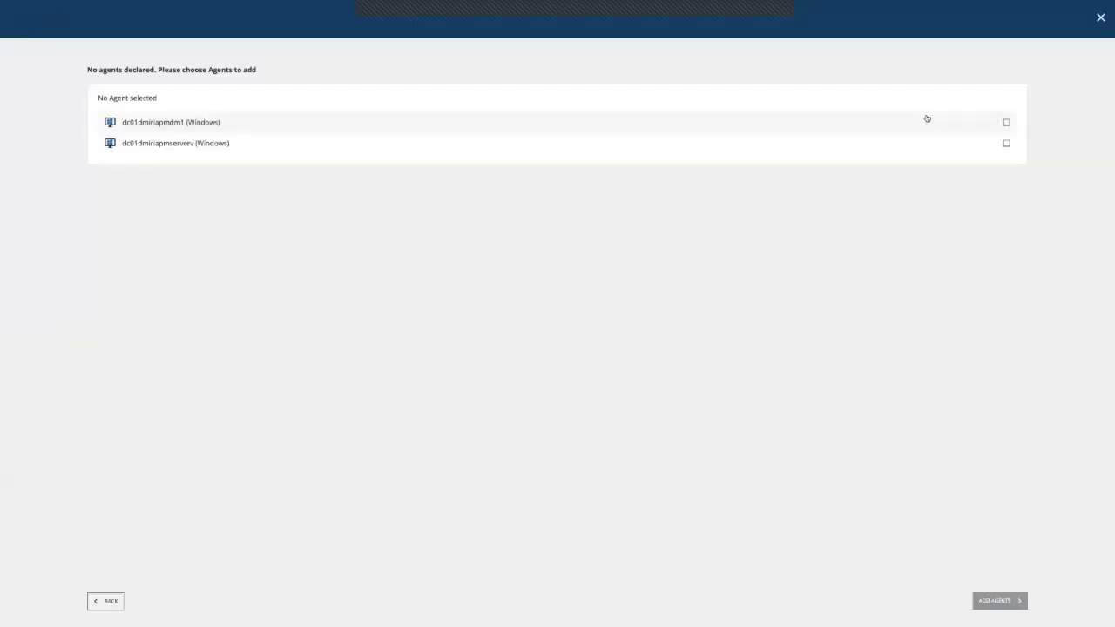
left_click(169, 145)
left_click(174, 129)
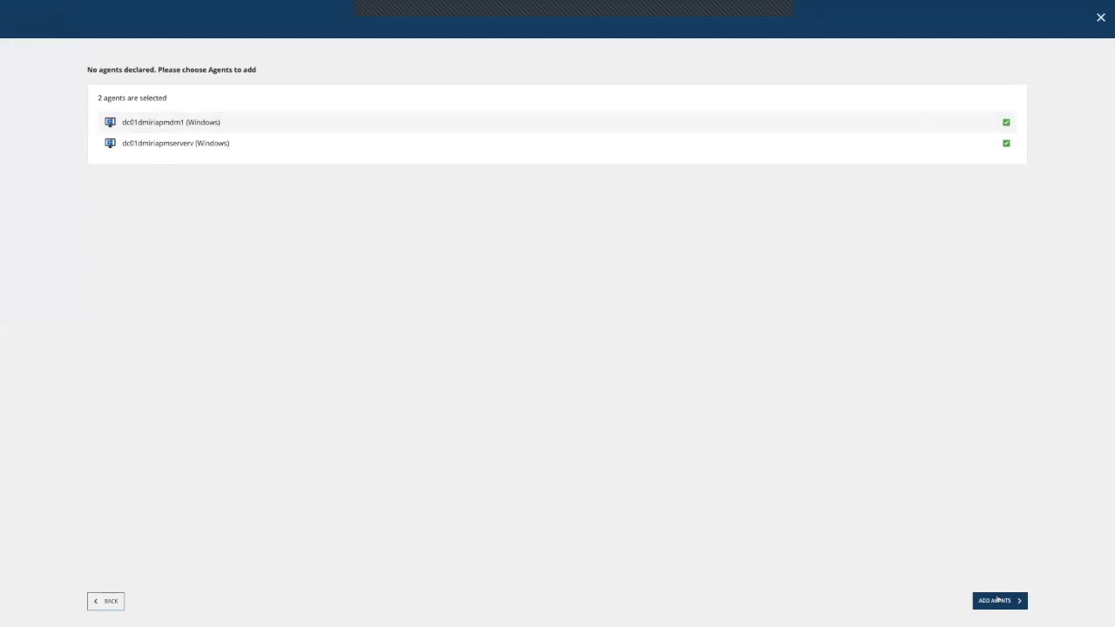
left_click(999, 600)
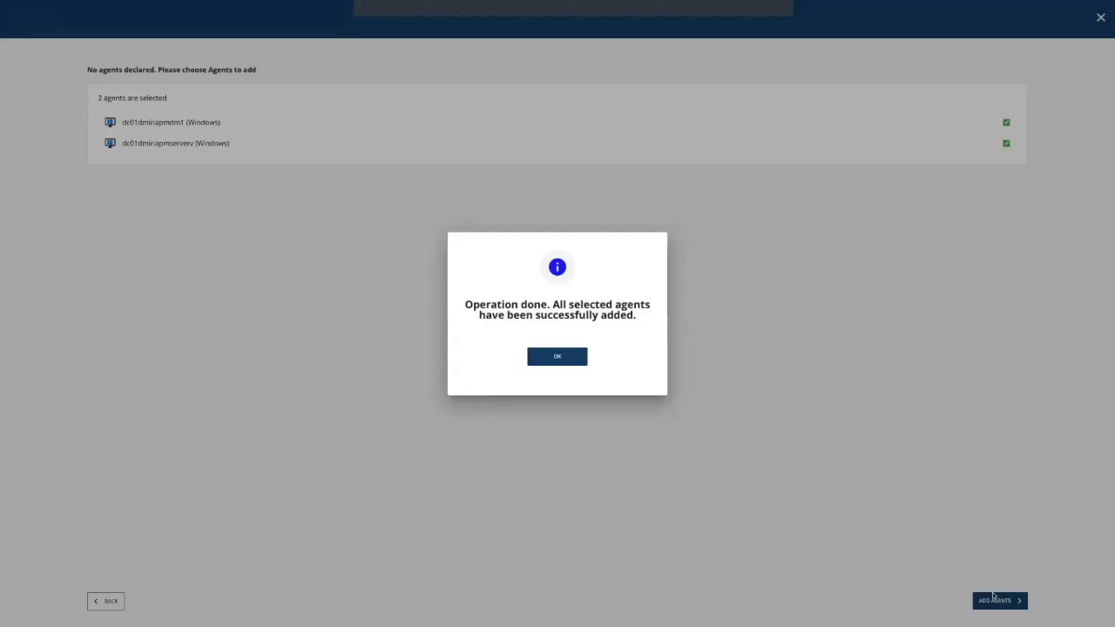
left_click(546, 365)
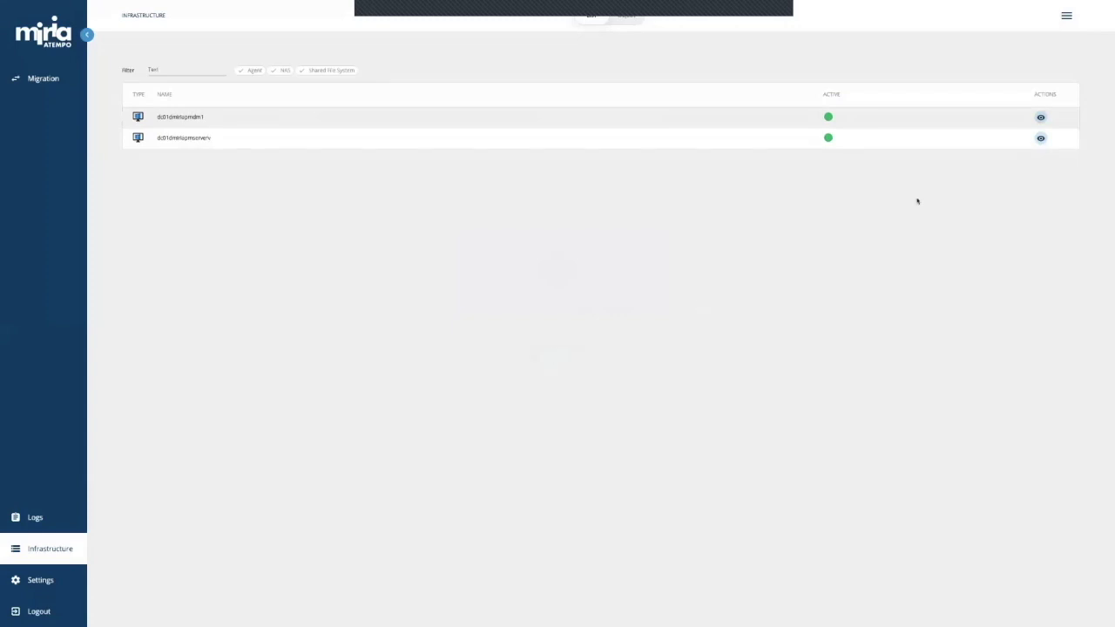
Step: Start a new NAS and try Isilon as its type, toggling advanced storage integration on and off
left_click(1067, 19)
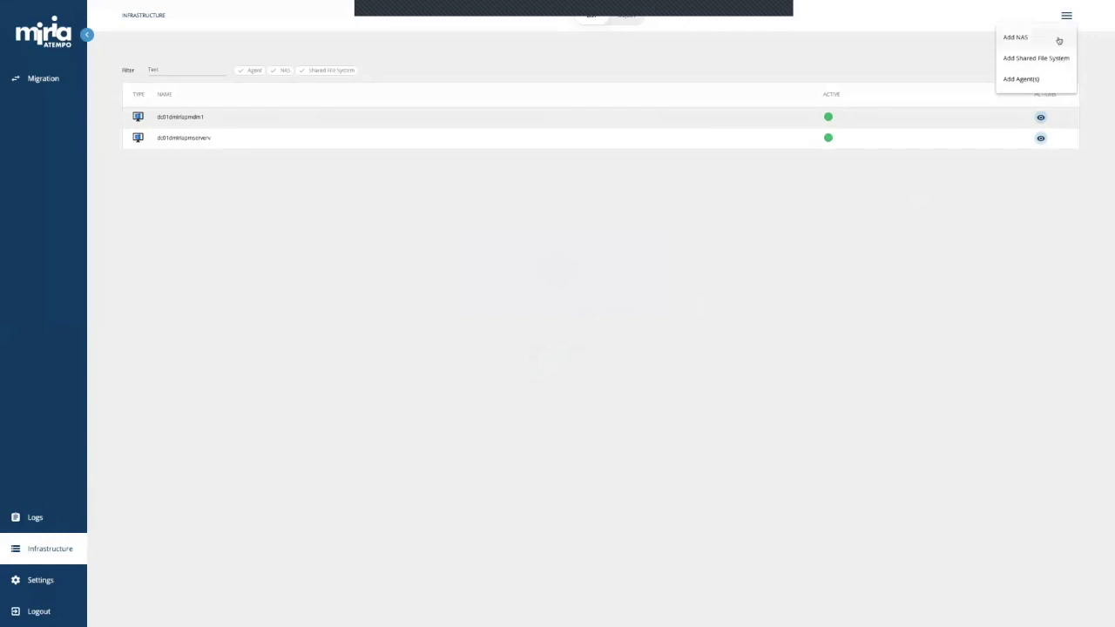
left_click(1060, 39)
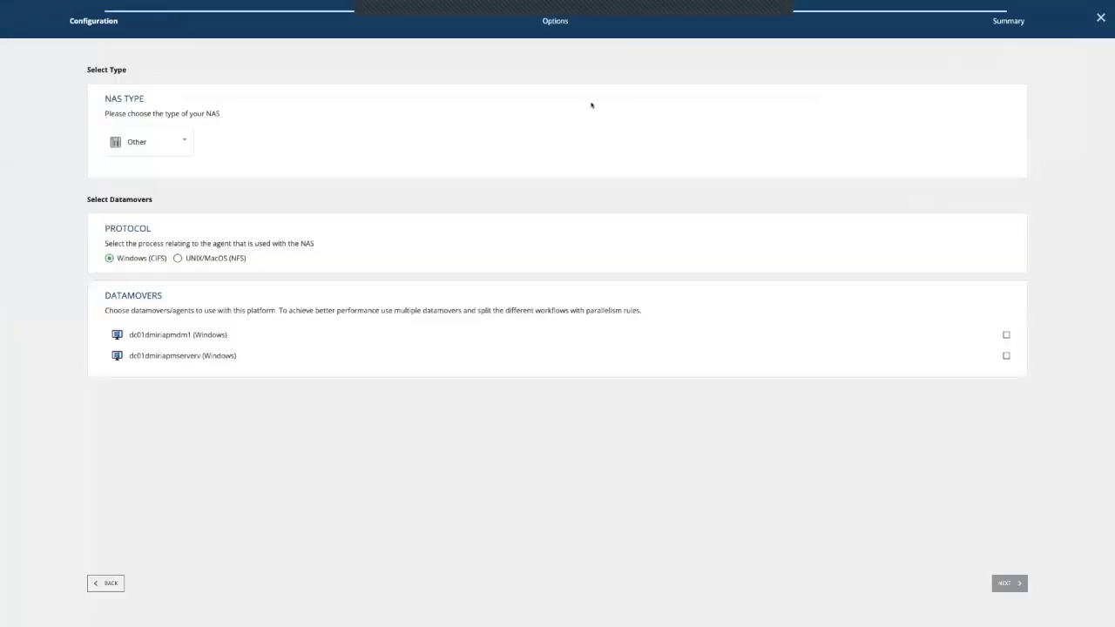
left_click(146, 141)
scroll(149, 139, "up", 3)
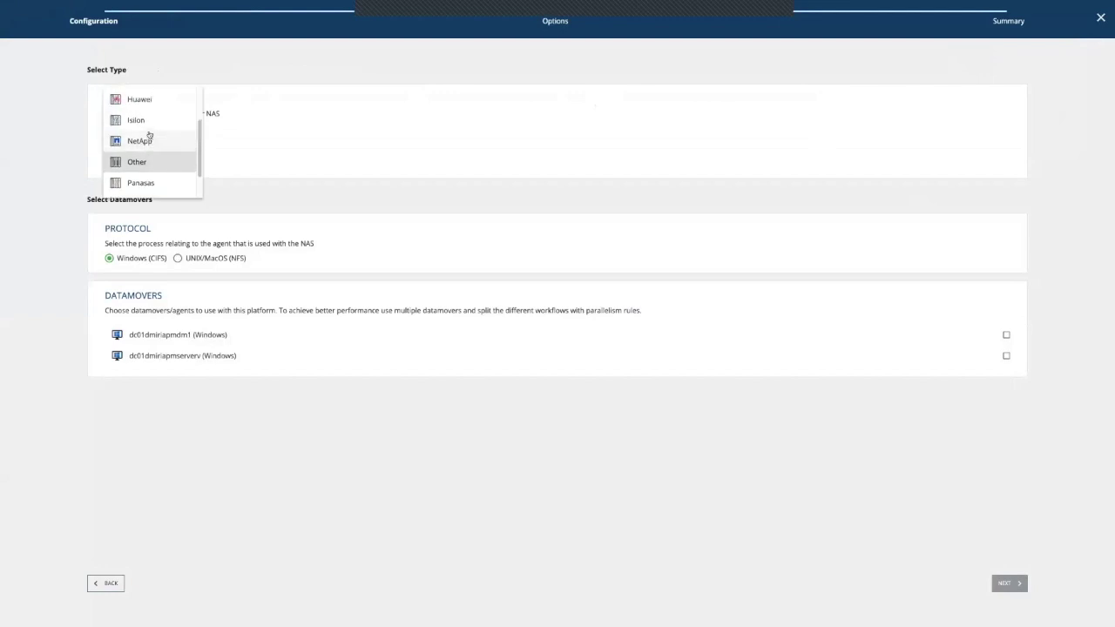
scroll(149, 135, "up", 1)
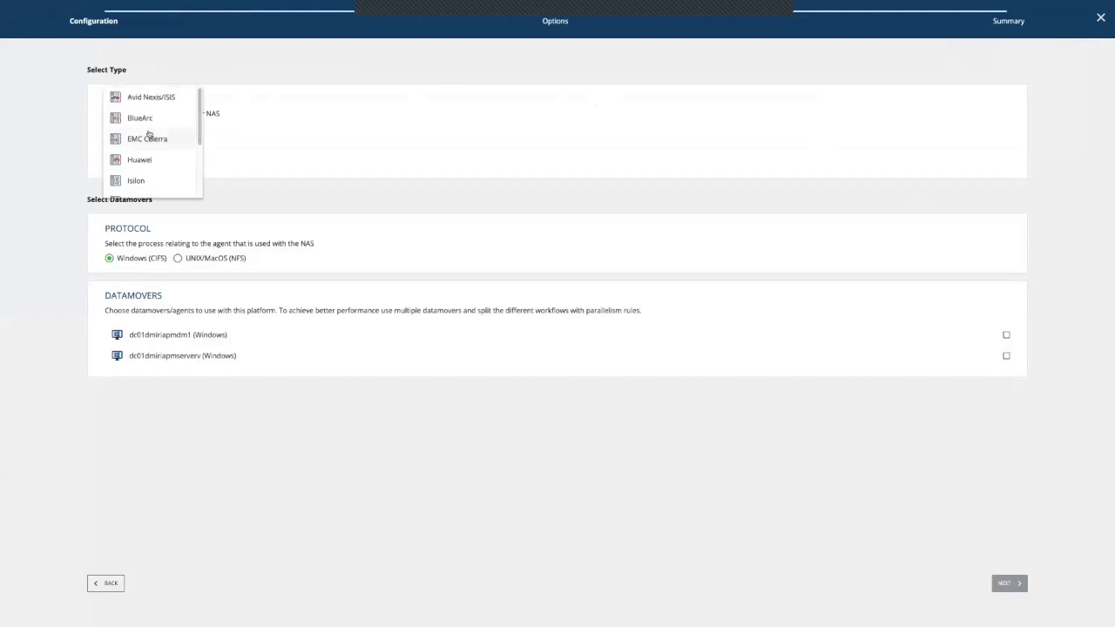
scroll(151, 178, "down", 3)
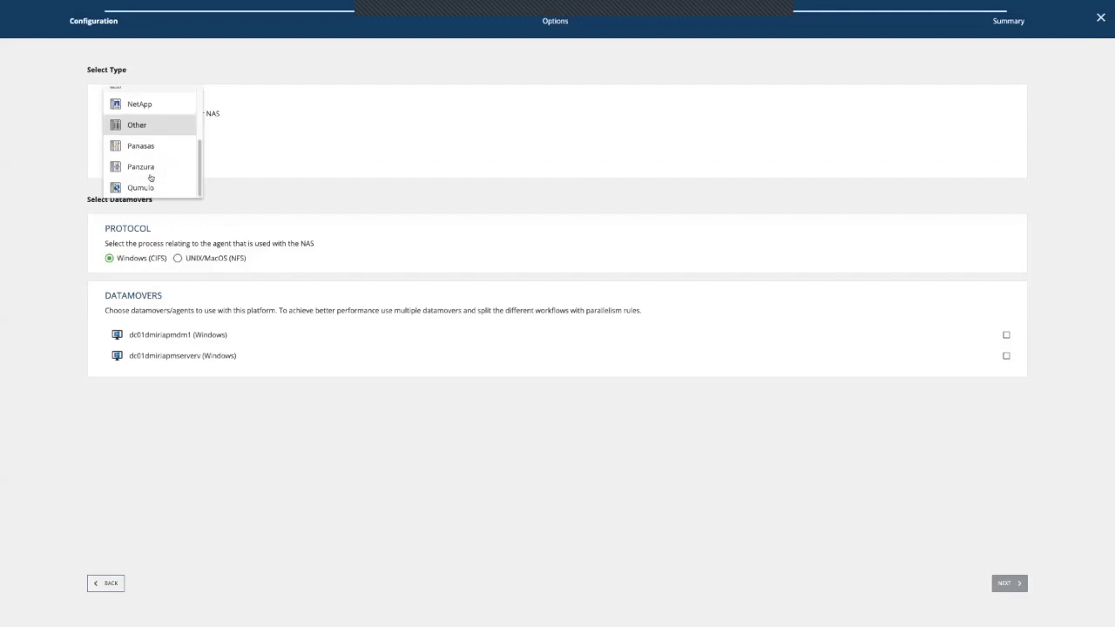
scroll(151, 174, "up", 3)
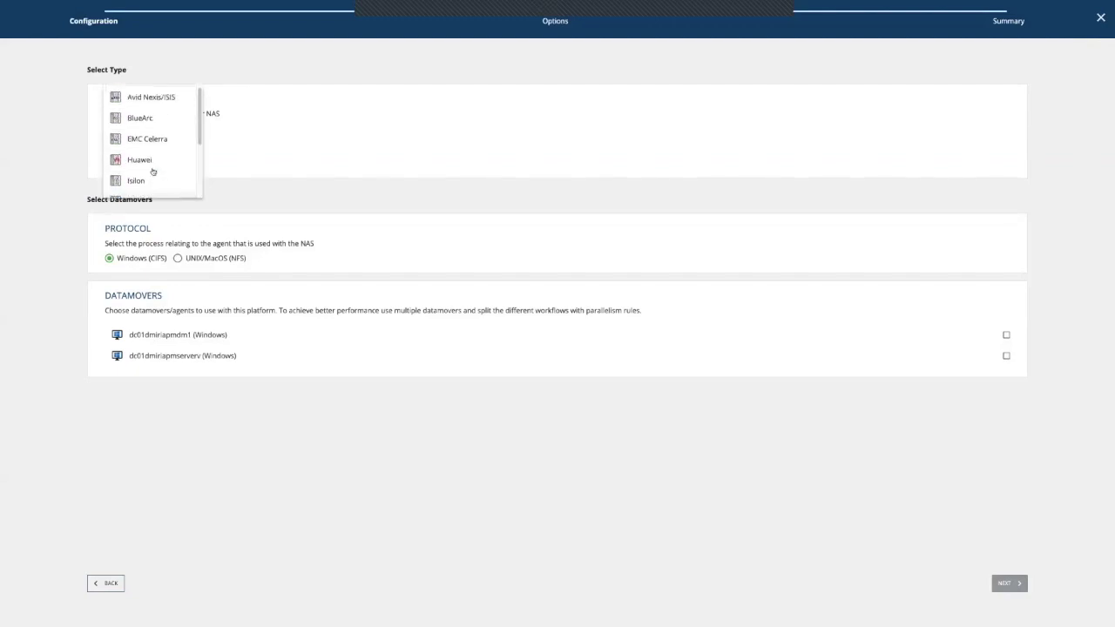
left_click(145, 180)
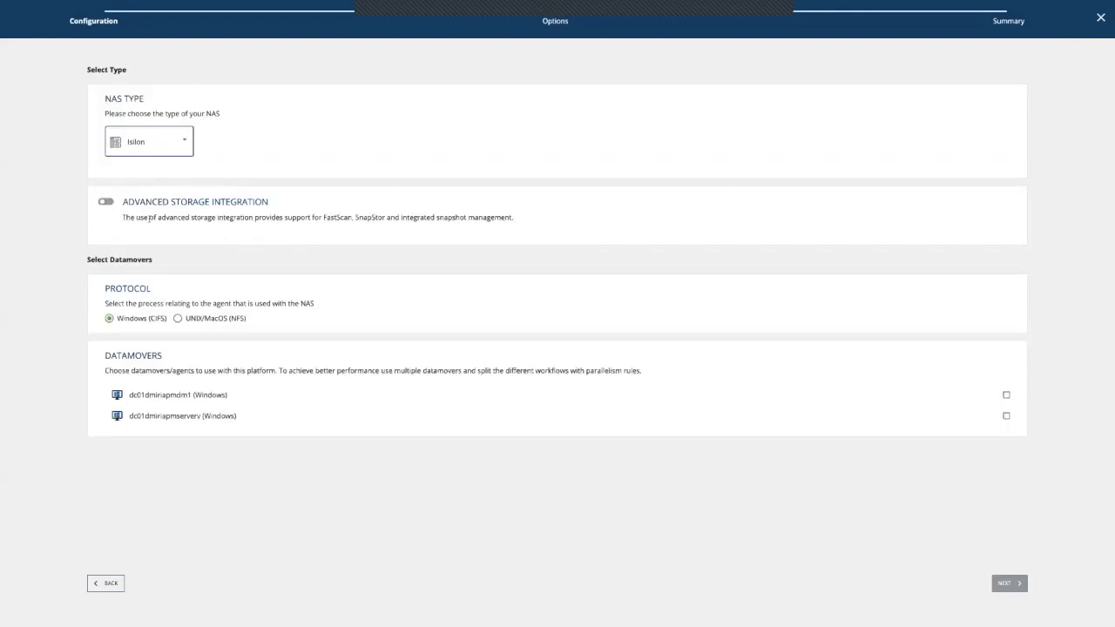
left_click(102, 202)
left_click(103, 202)
Step: Try NetApp and Qumulo as NAS types, then settle on Other
left_click(148, 142)
left_click(141, 142)
left_click(109, 204)
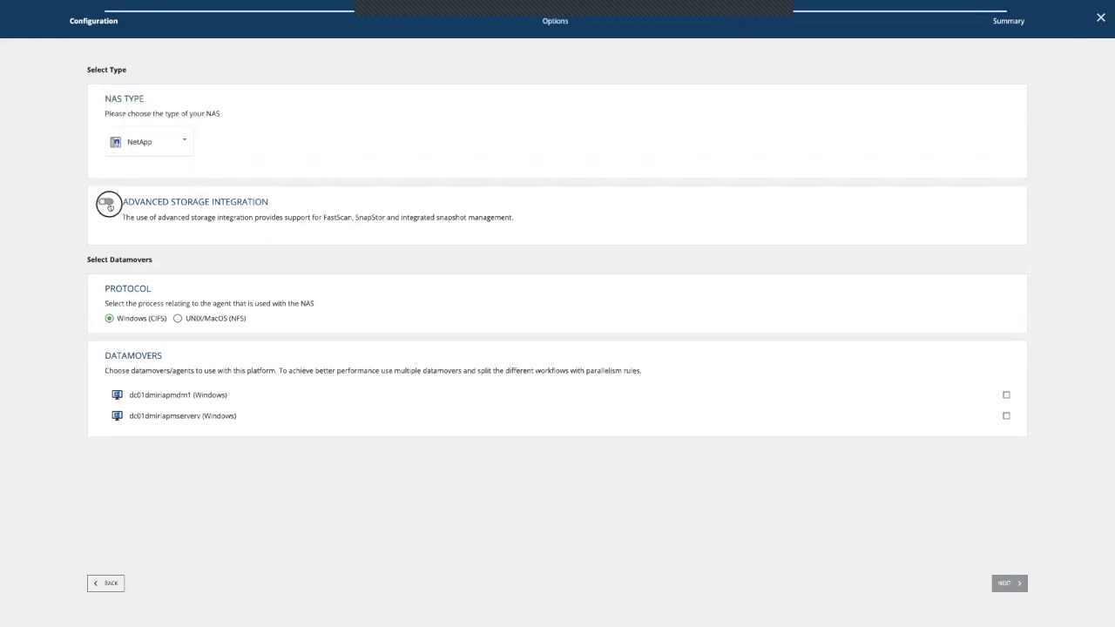
left_click(106, 203)
left_click(164, 147)
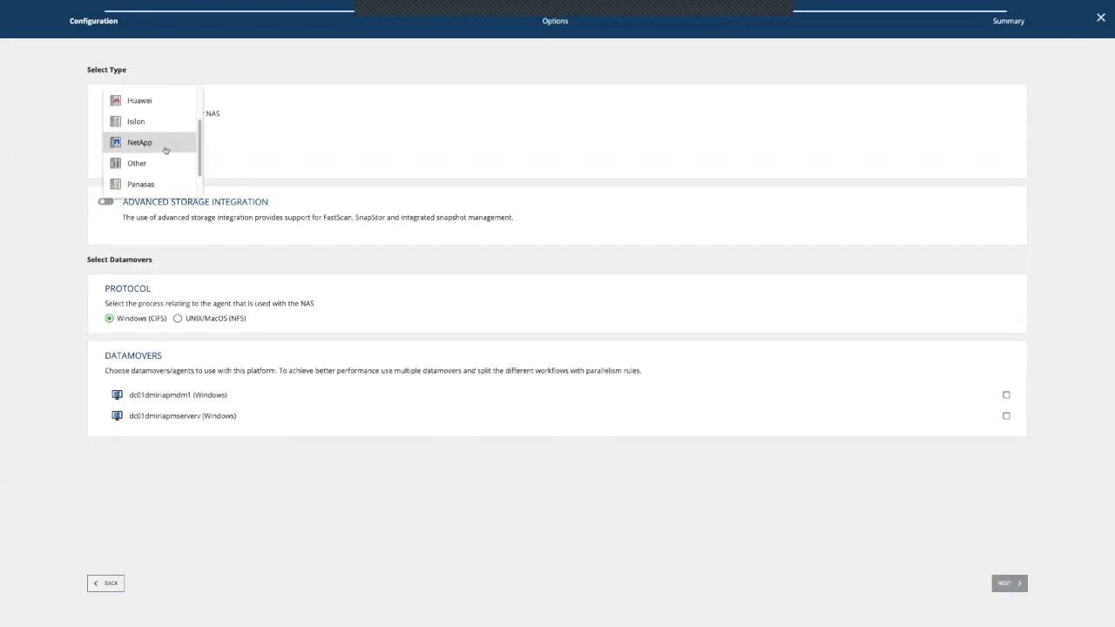
scroll(162, 156, "down", 2)
left_click(149, 184)
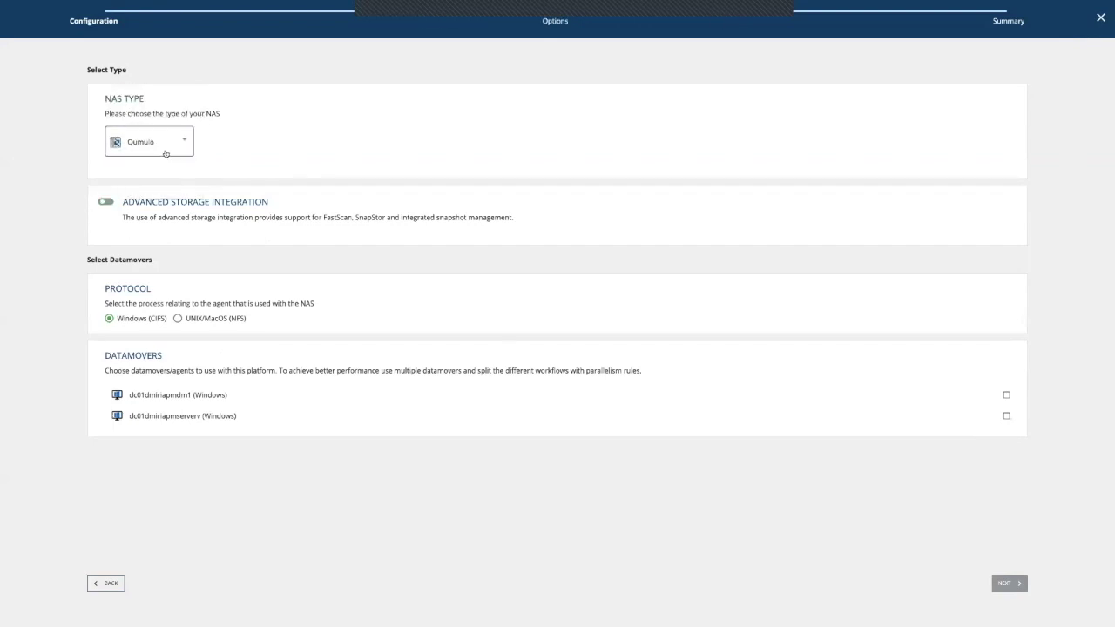
left_click(166, 153)
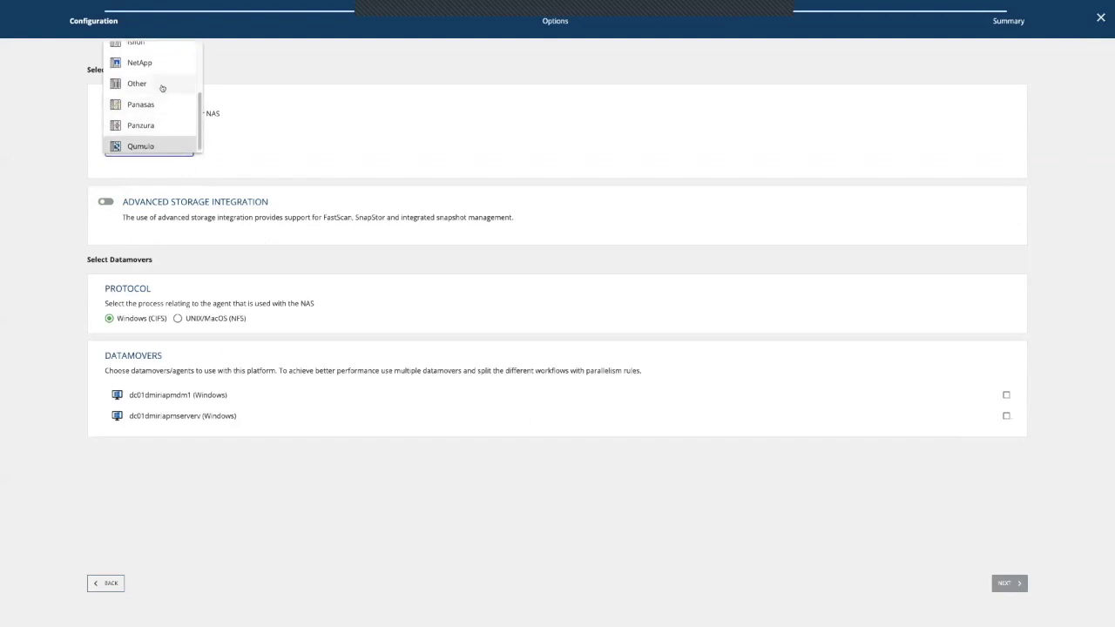
left_click(162, 86)
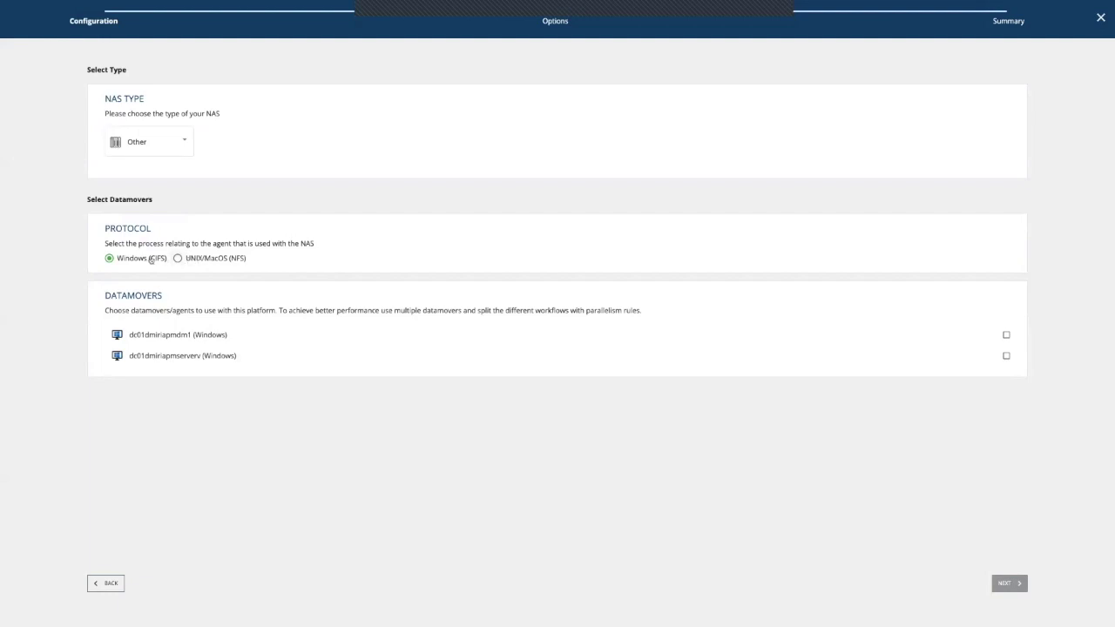
Step: Select both Windows agents as datamovers and advance through stream options to the Summary
left_click(702, 339)
left_click(702, 357)
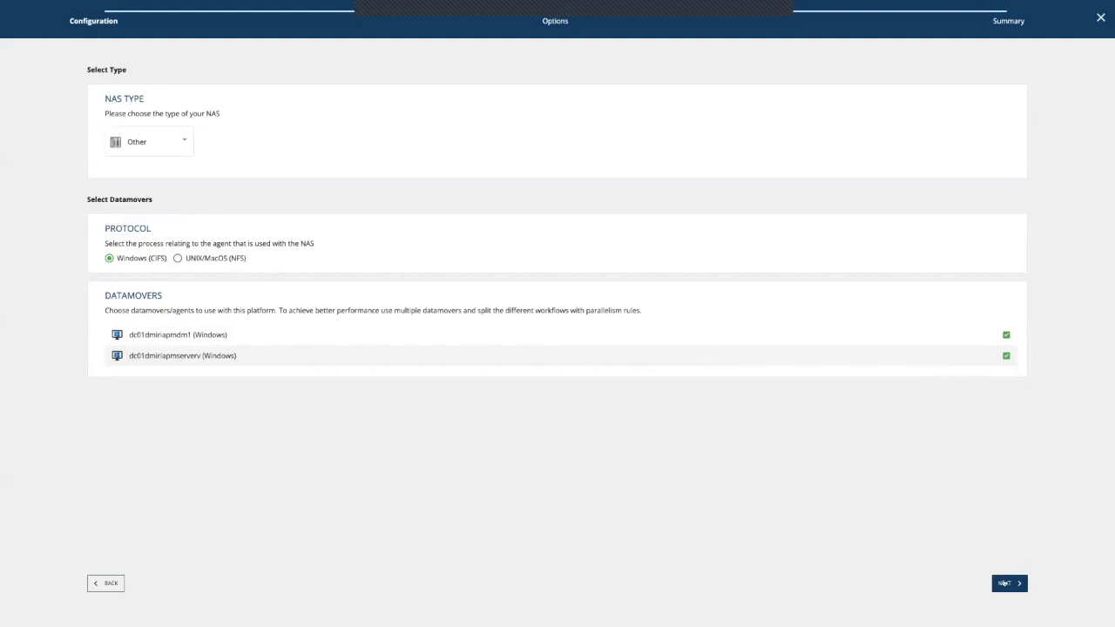
left_click(1005, 584)
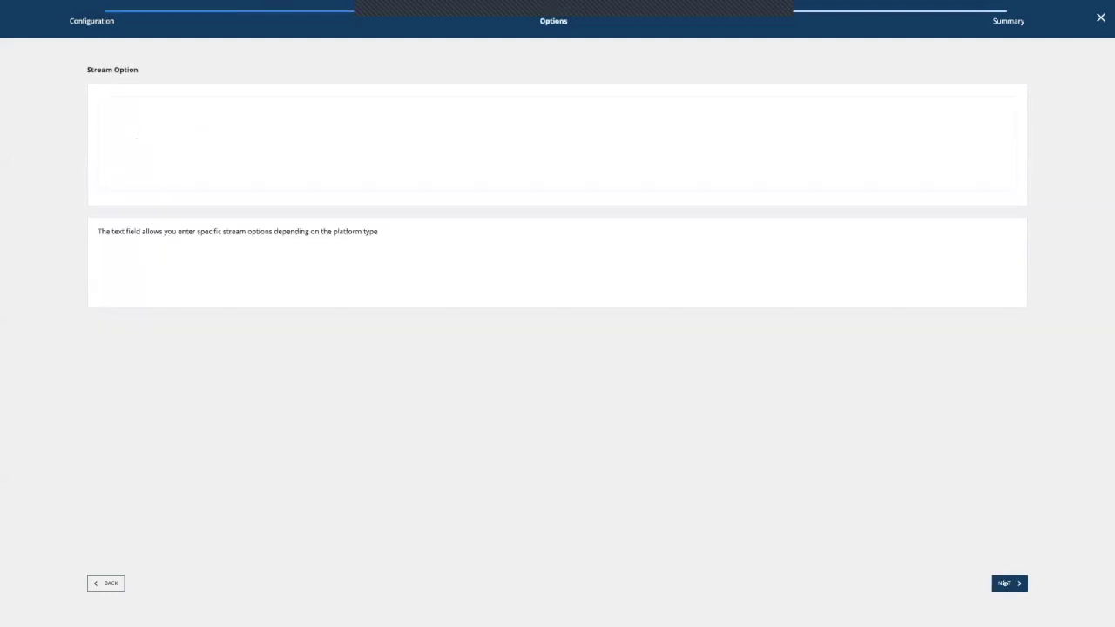
left_click(1004, 583)
left_click(407, 185)
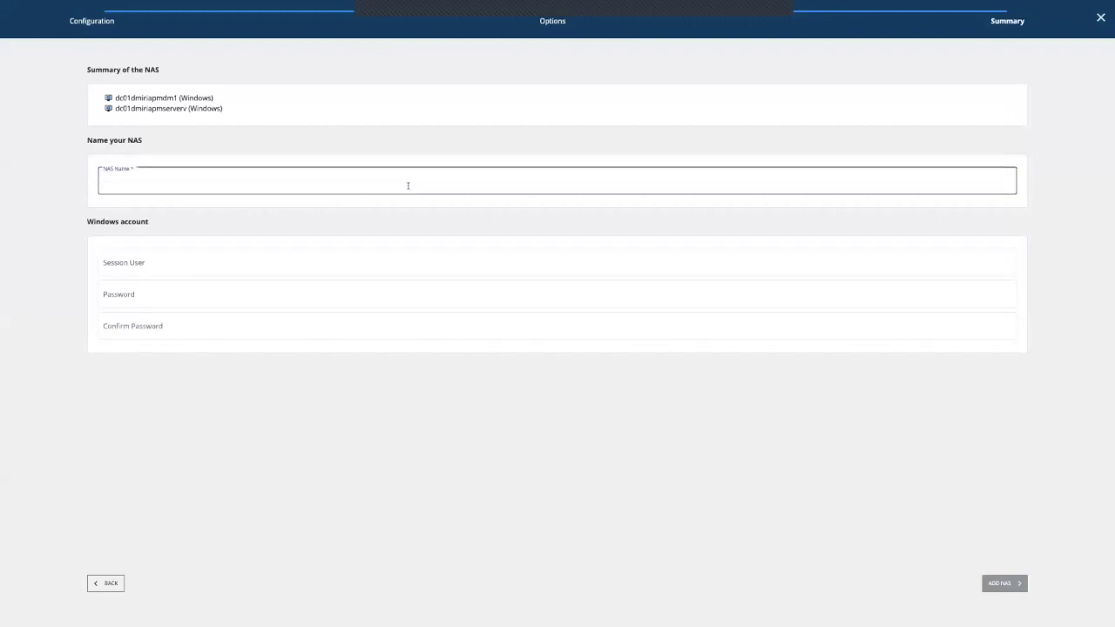
Step: Name the NAS 172.18.154.104, enter the Windows session user and password, and add it
type("172.18.")
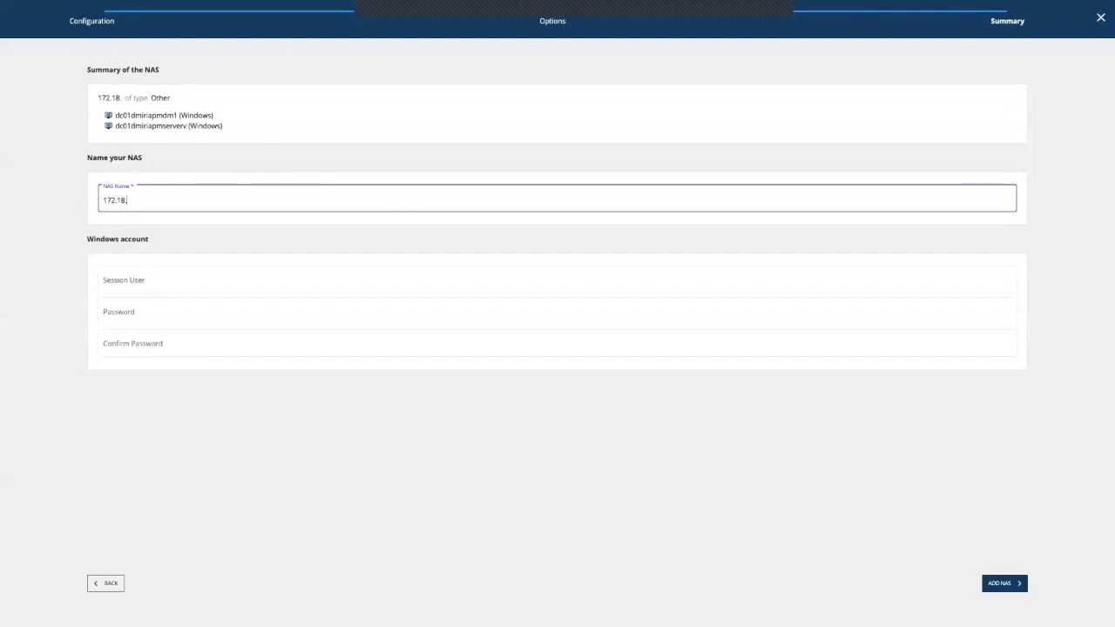
type("154.104")
left_click(558, 279)
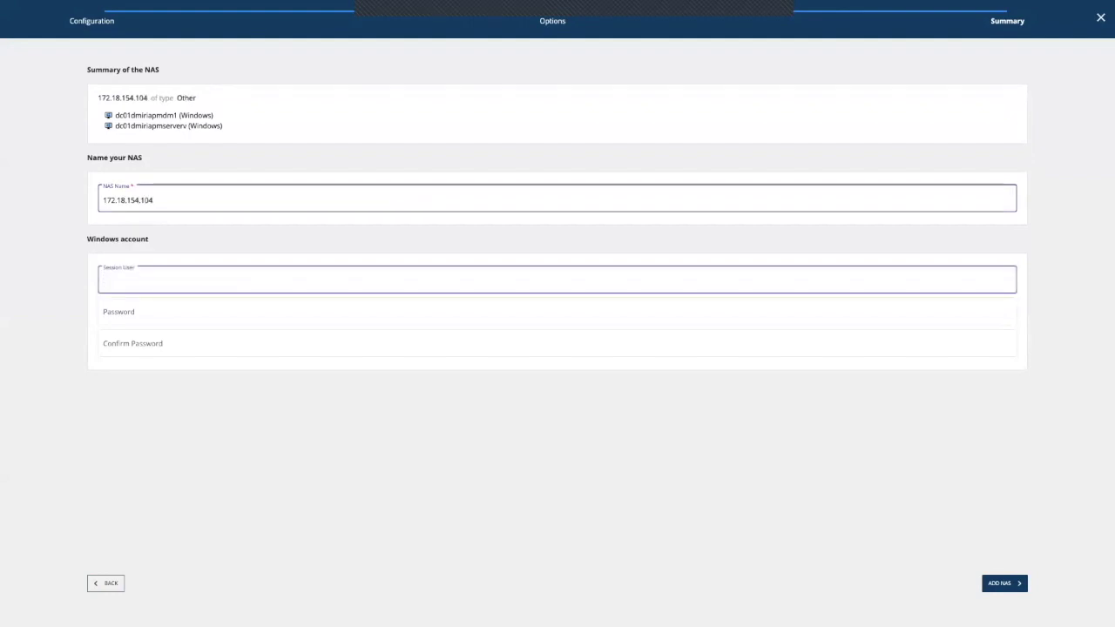
type("quadratrec")
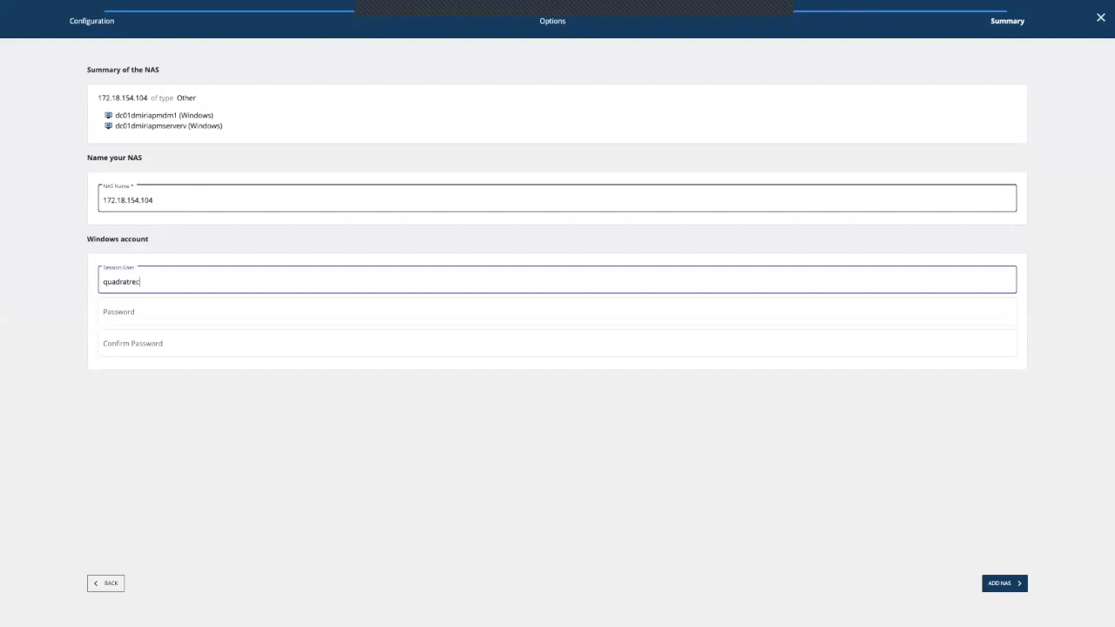
type("\\tinaprod")
key("Tab")
type("••••••")
key("Tab")
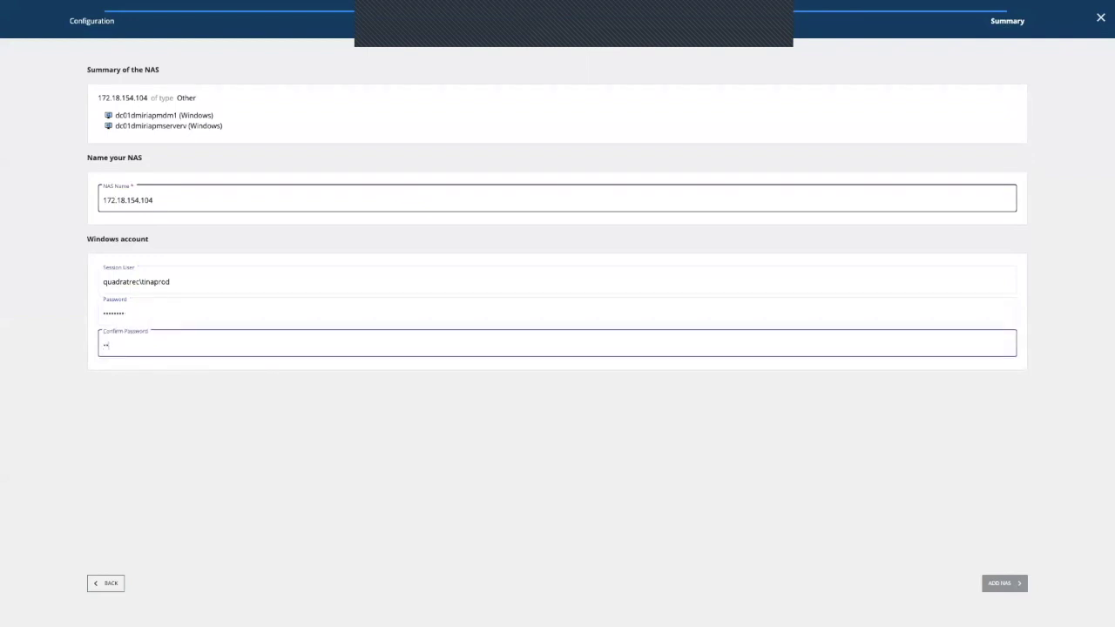
type("••••••••")
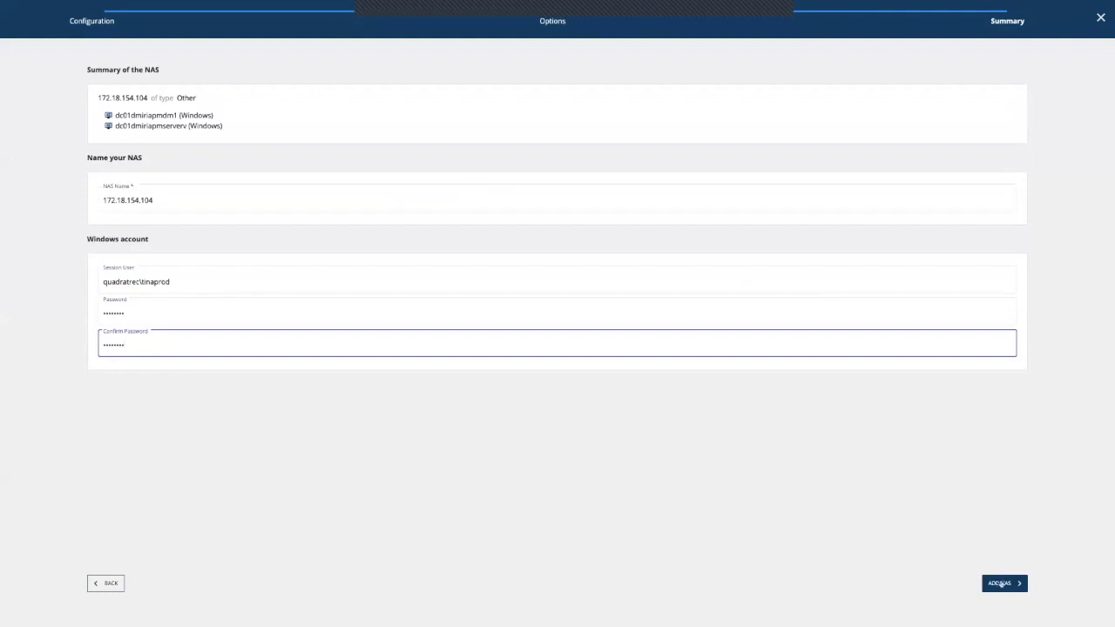
left_click(1001, 584)
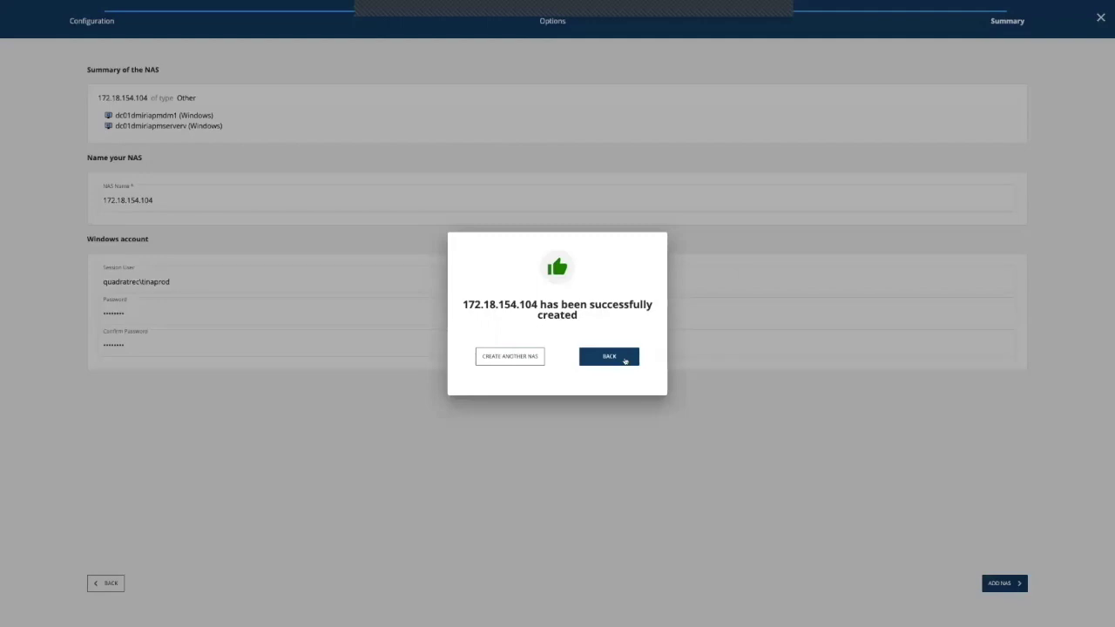
left_click(625, 360)
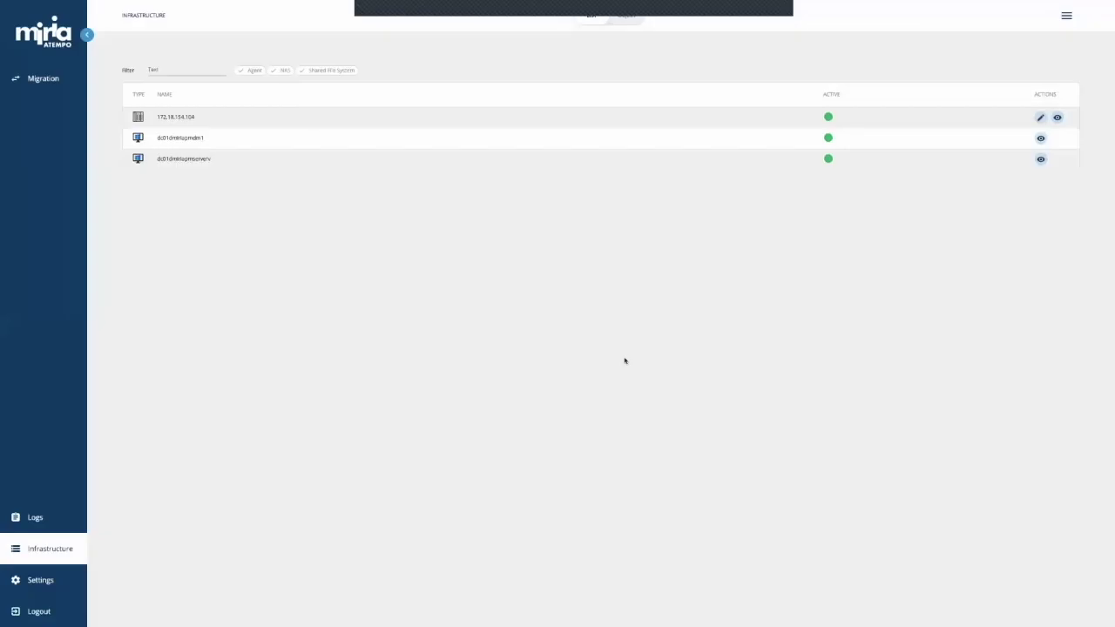
Step: Explore NAS 172.18.154.104, expanding vol_nfs and vol_exploit_nfs to view their .sql files
left_click(1057, 119)
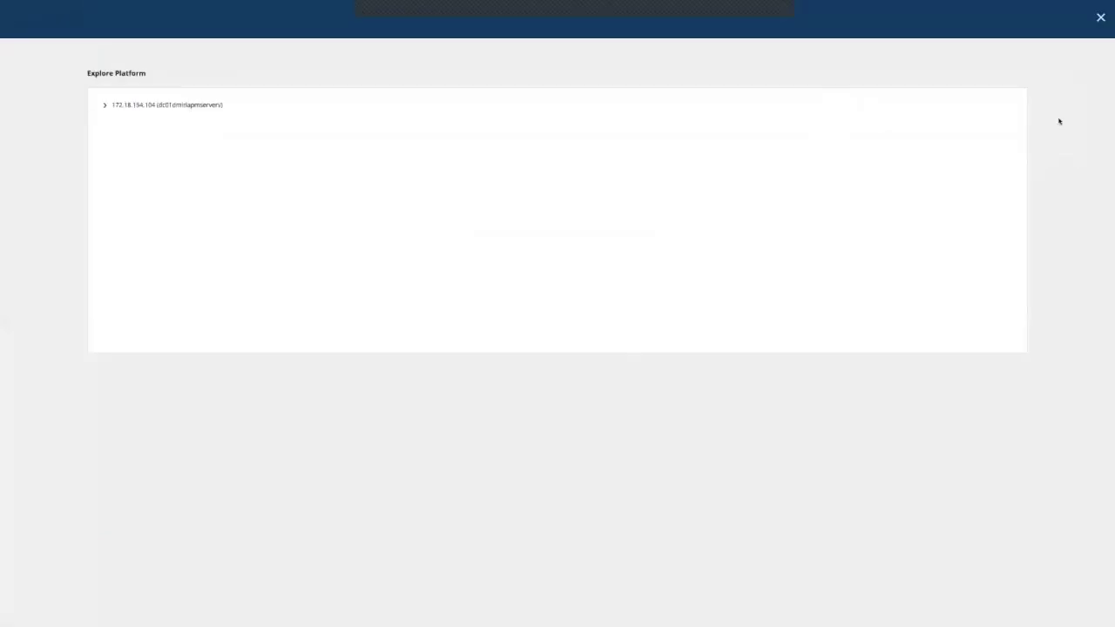
left_click(104, 106)
left_click(111, 175)
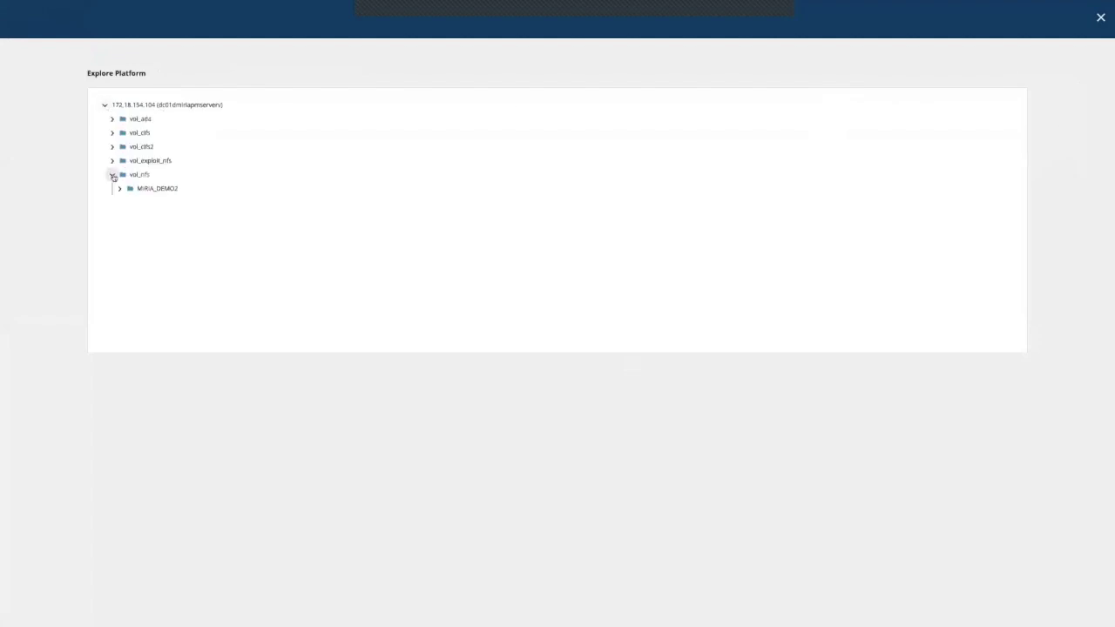
left_click(112, 160)
scroll(166, 174, "down", 2)
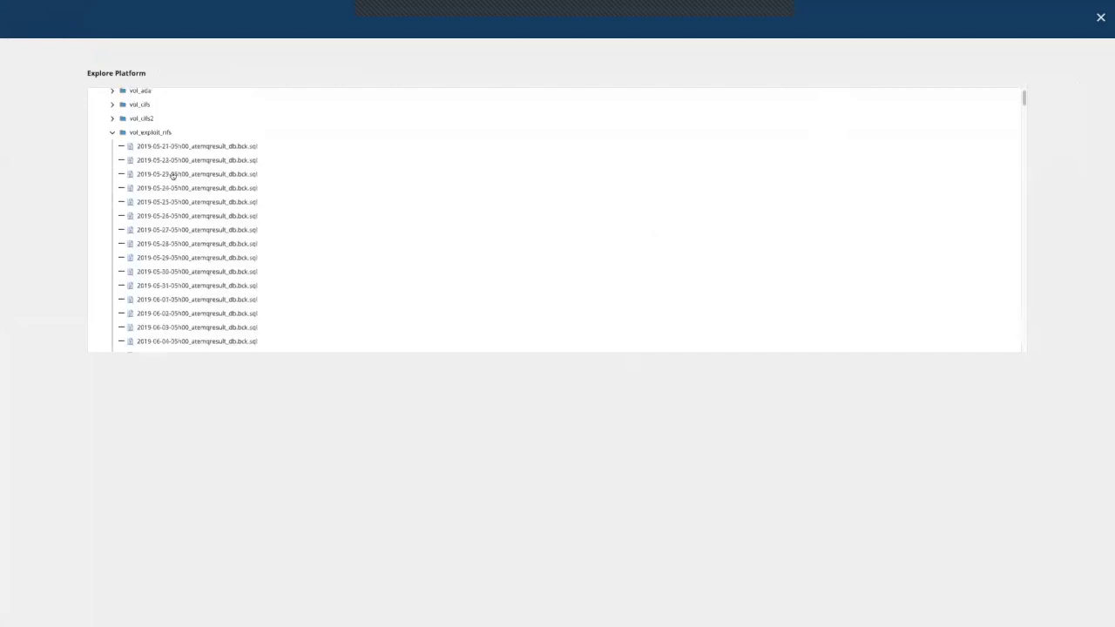
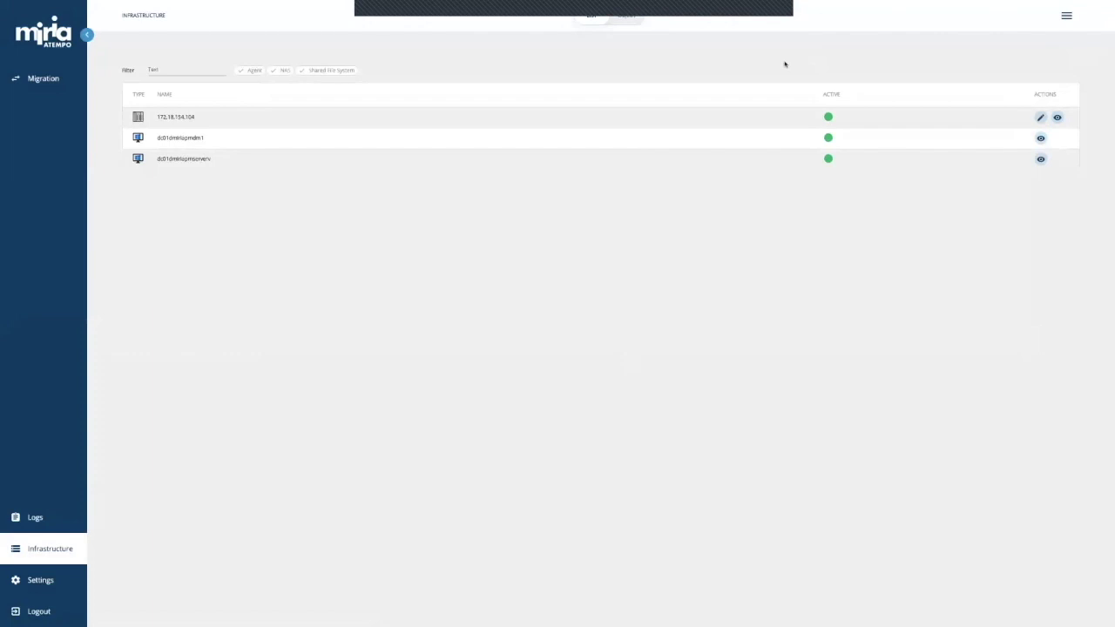
Step: Start adding a NAS of type Other, served by both Windows datamovers, through to the Summary
left_click(1065, 20)
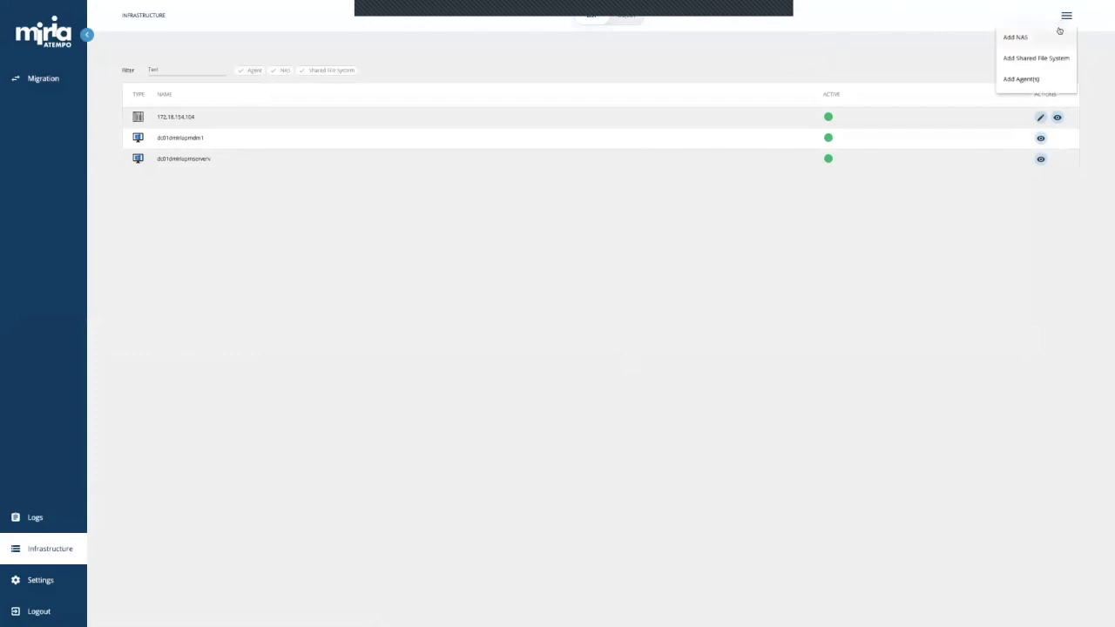
left_click(1059, 35)
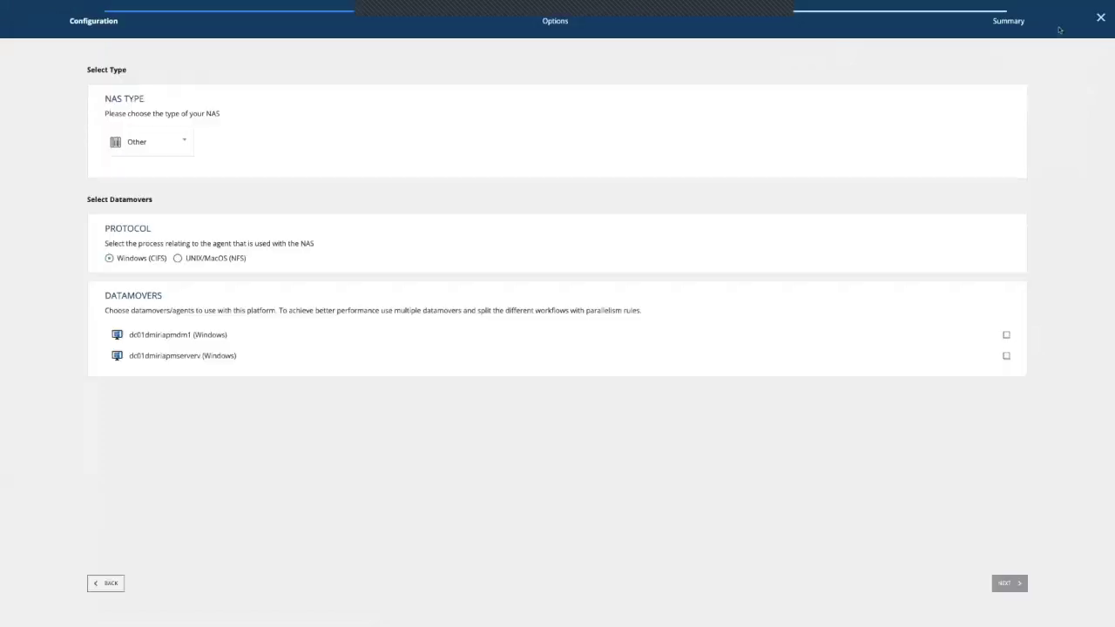
left_click(189, 132)
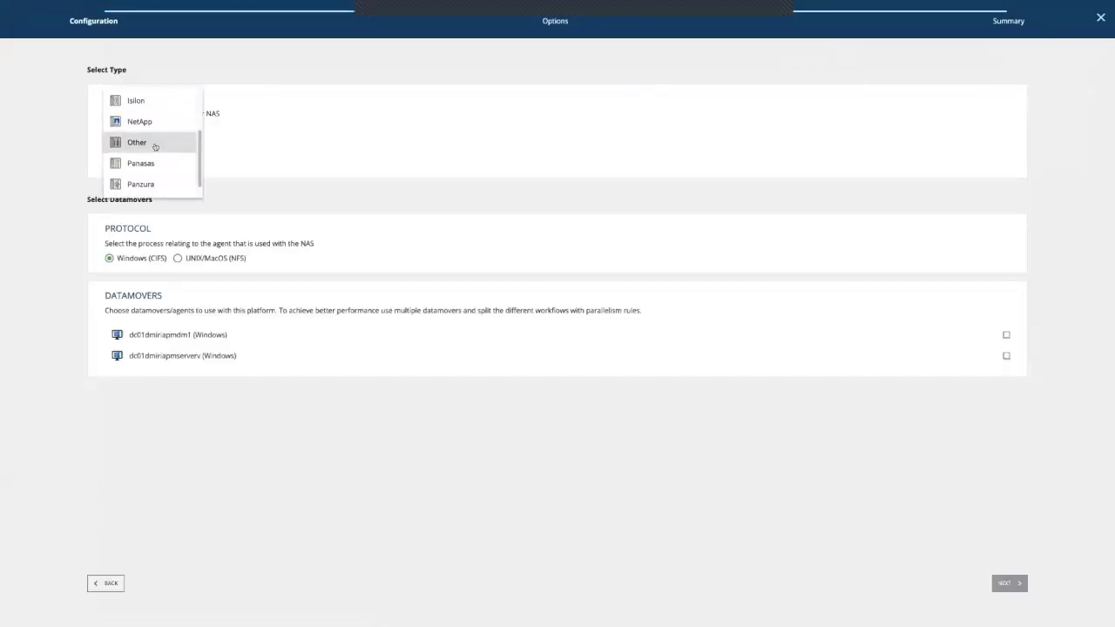
left_click(188, 142)
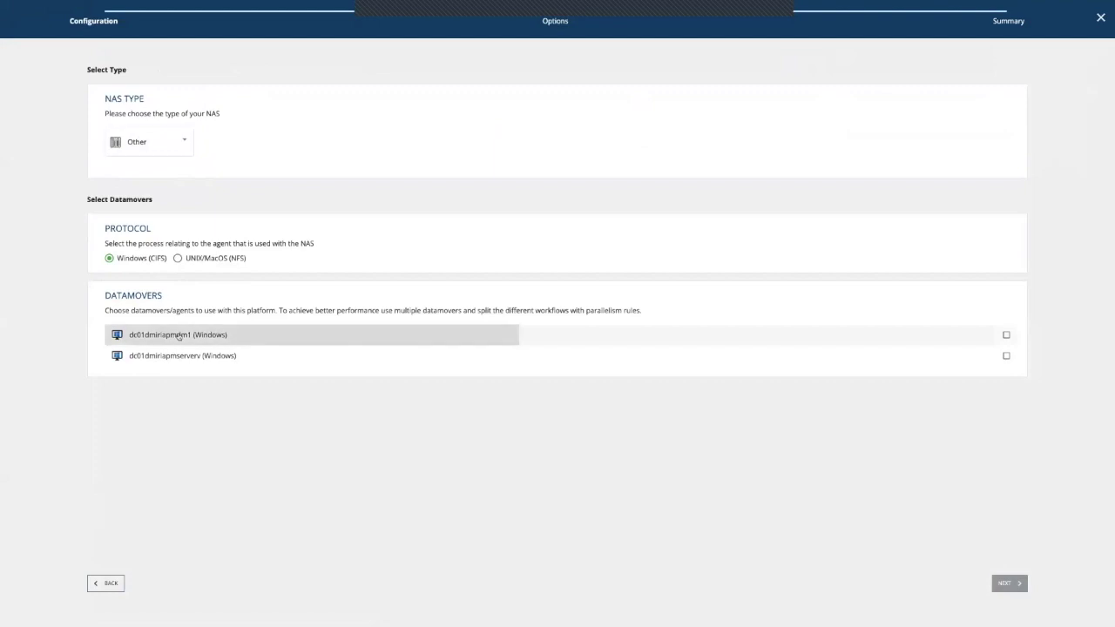
left_click(178, 336)
left_click(209, 355)
left_click(1006, 587)
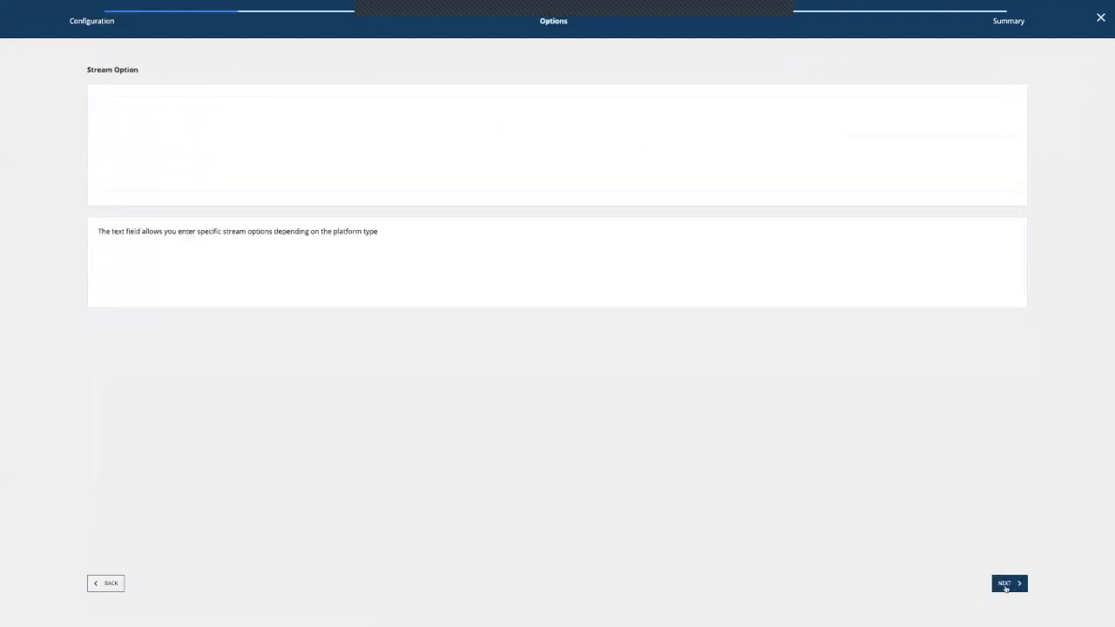
left_click(1006, 586)
Step: Enter jeckel as the NAS name
left_click(148, 182)
type("jeckel")
key("Tab")
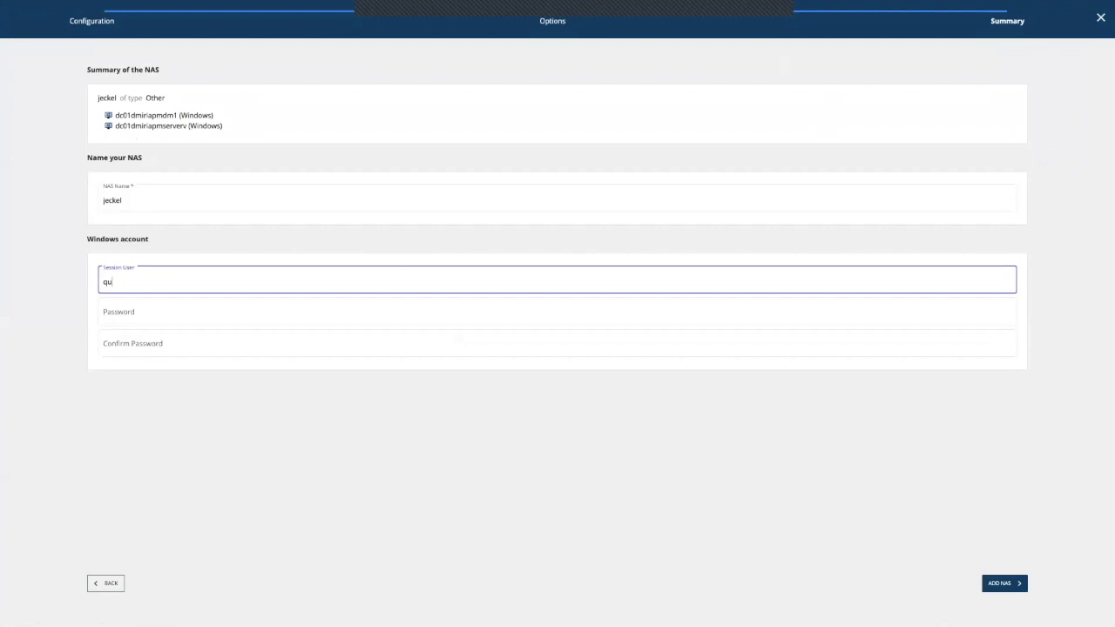
Step: Enter the Windows session user, password and confirmation, then create the jeckel NAS
type("adratrec\\tinaprod")
key("Tab")
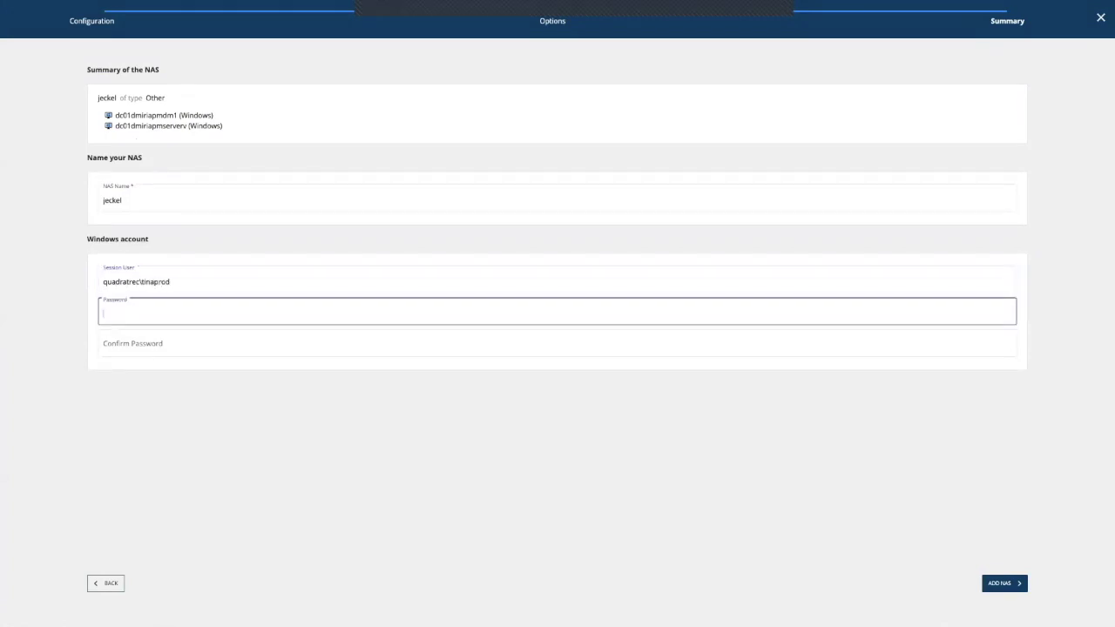
type("••••••")
key("ctrl+a")
type("•••••")
key("Tab")
type("•")
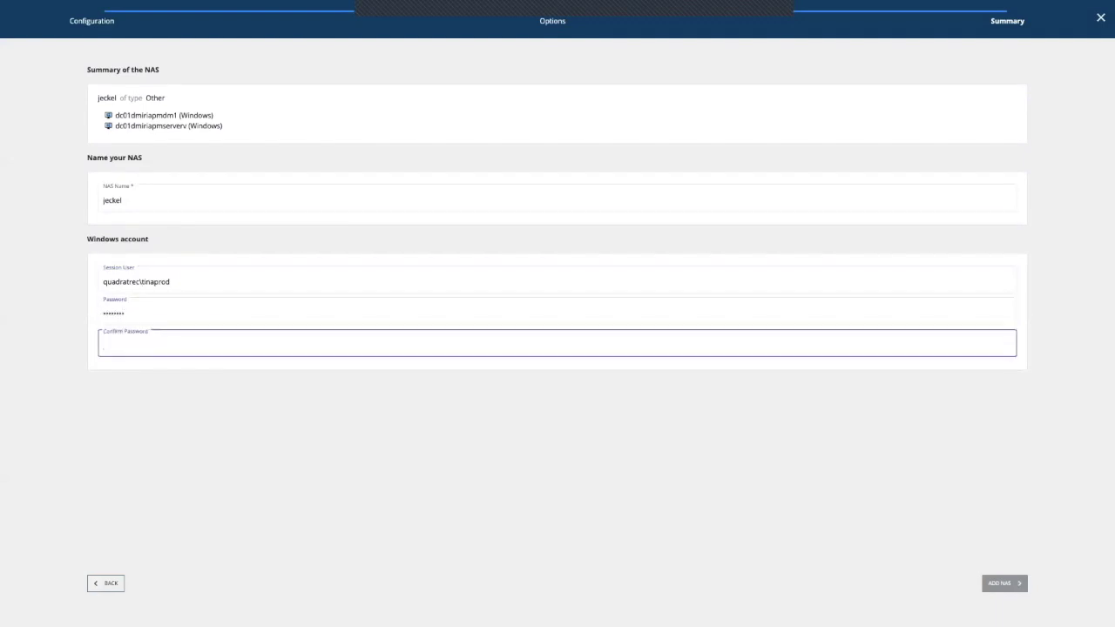
type("•••••••")
left_click(1016, 583)
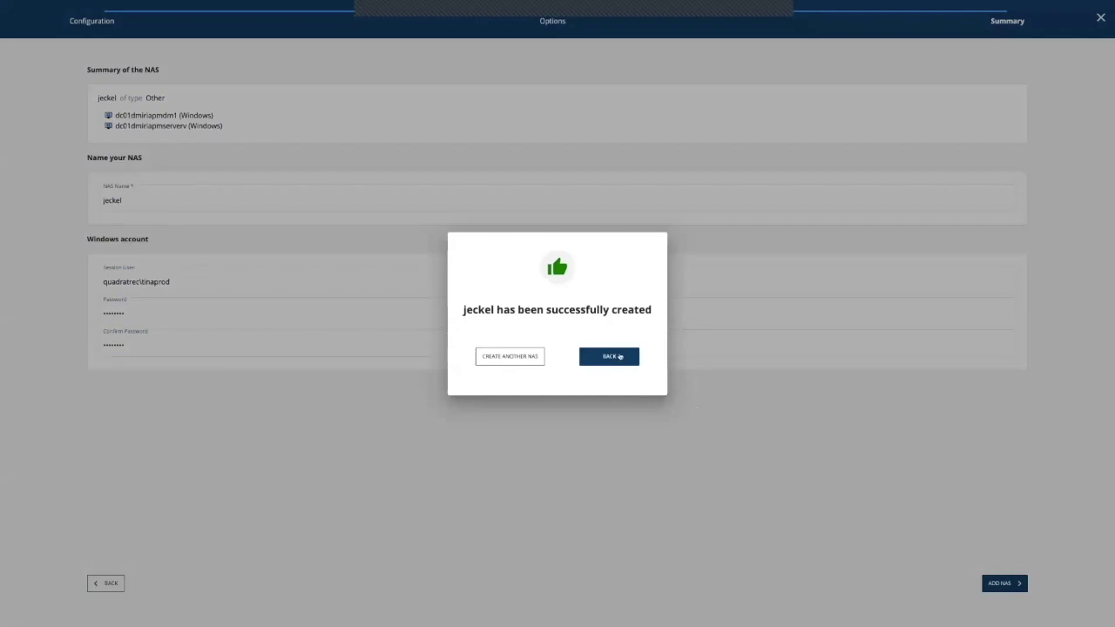
left_click(619, 356)
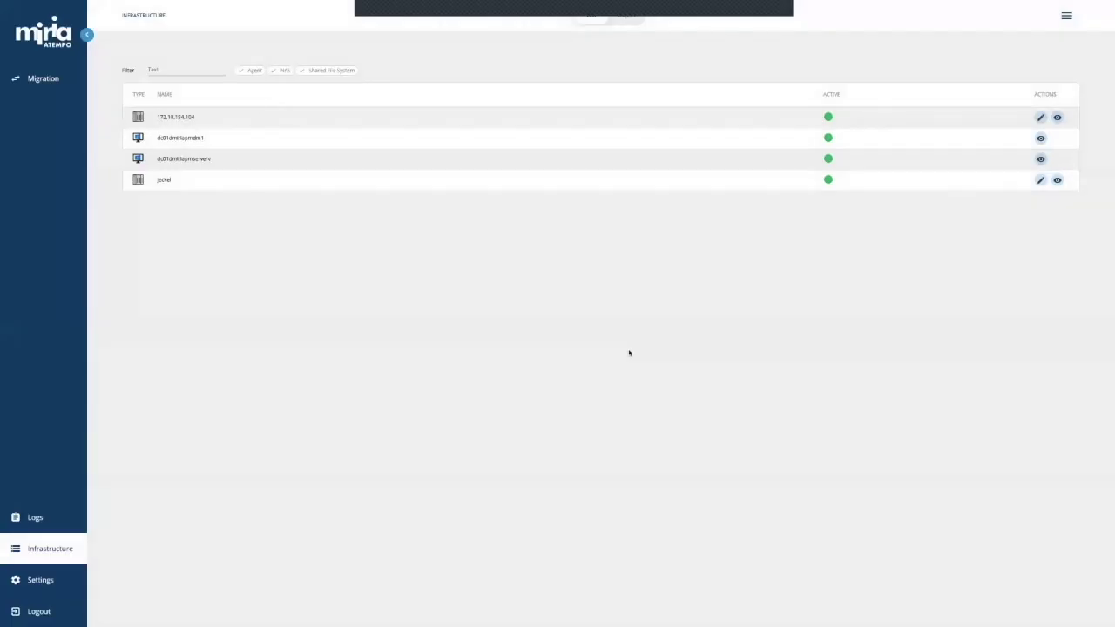
Step: Explore jeckel down to hfd1/DATA_WINDOWS, then switch to the Migration dashboard
left_click(1057, 181)
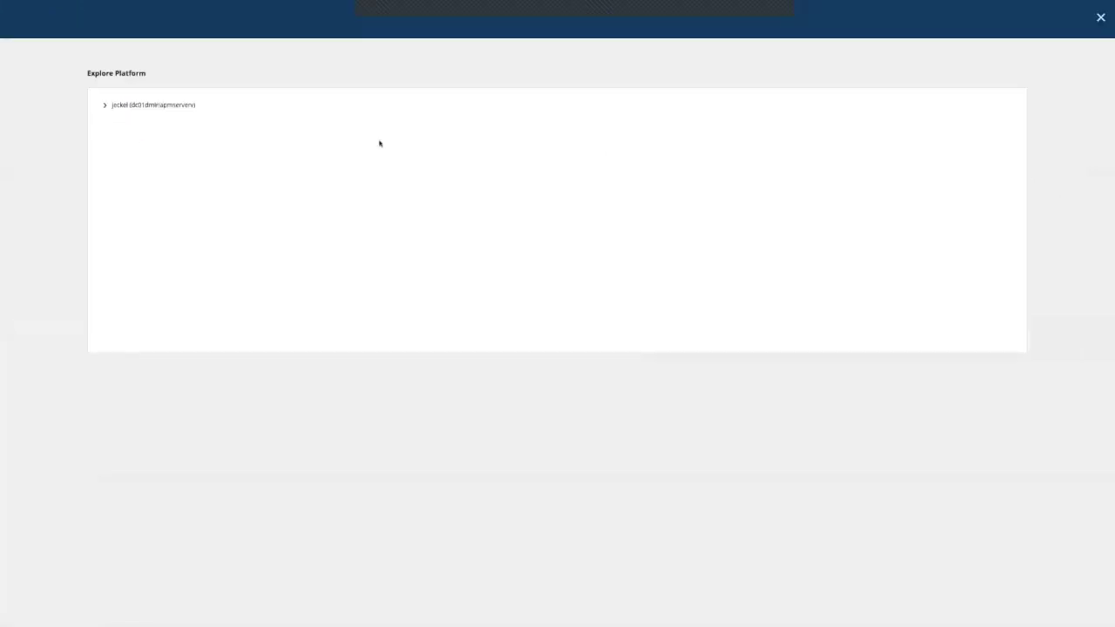
left_click(105, 106)
left_click(111, 132)
left_click(120, 161)
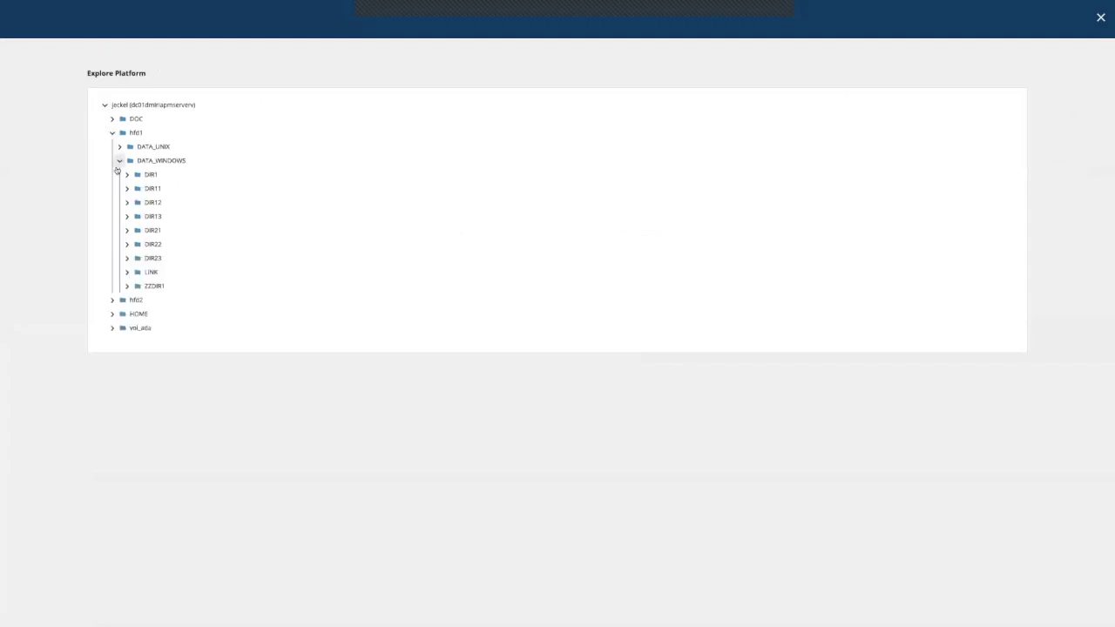
left_click(1100, 18)
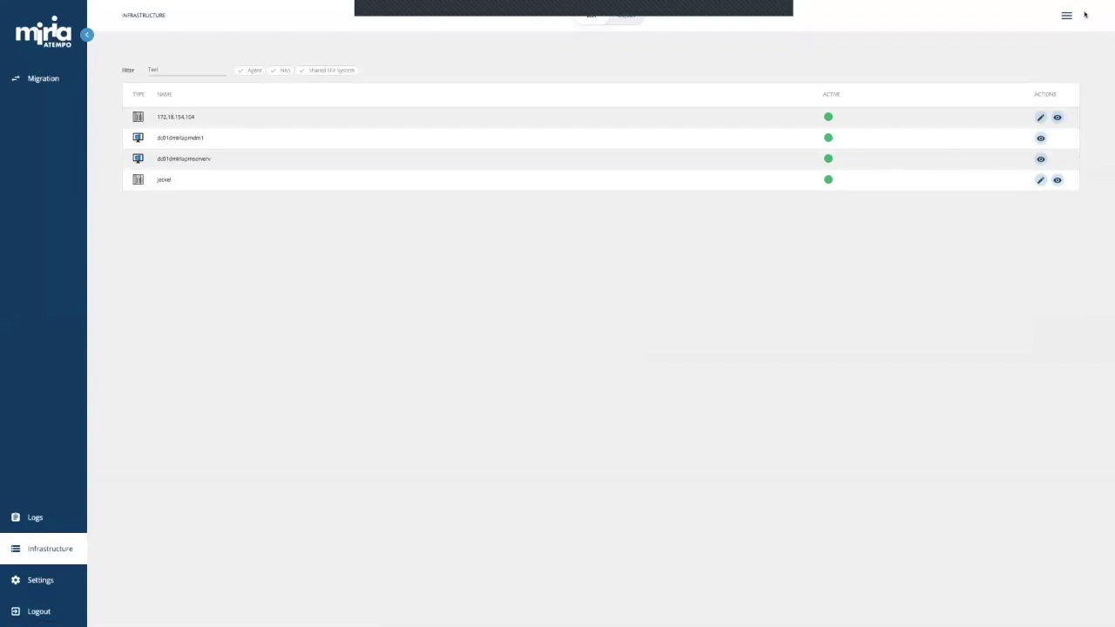
left_click(68, 79)
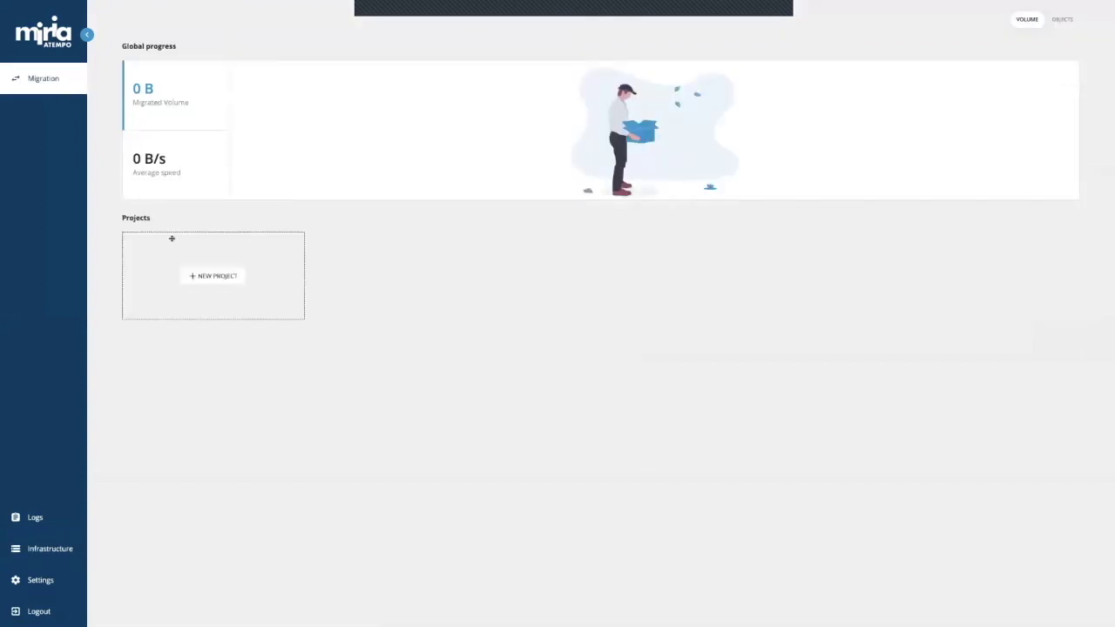
Step: Start a new migration project from the Migration dashboard
left_click(205, 278)
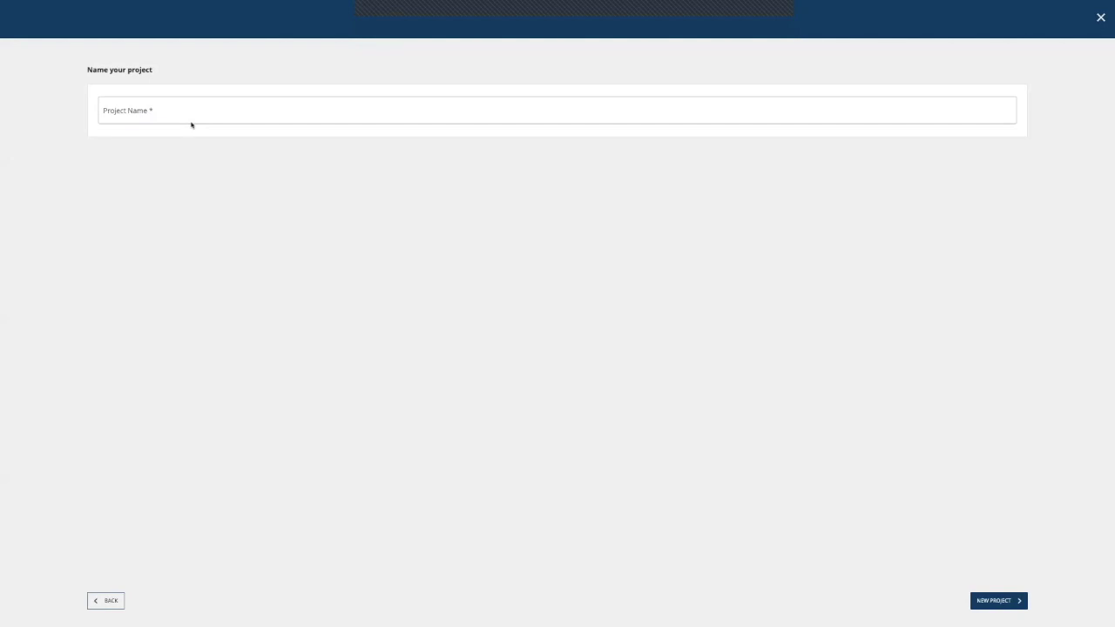
Step: Create the migration project Webinar and return to the dashboard
left_click(191, 122)
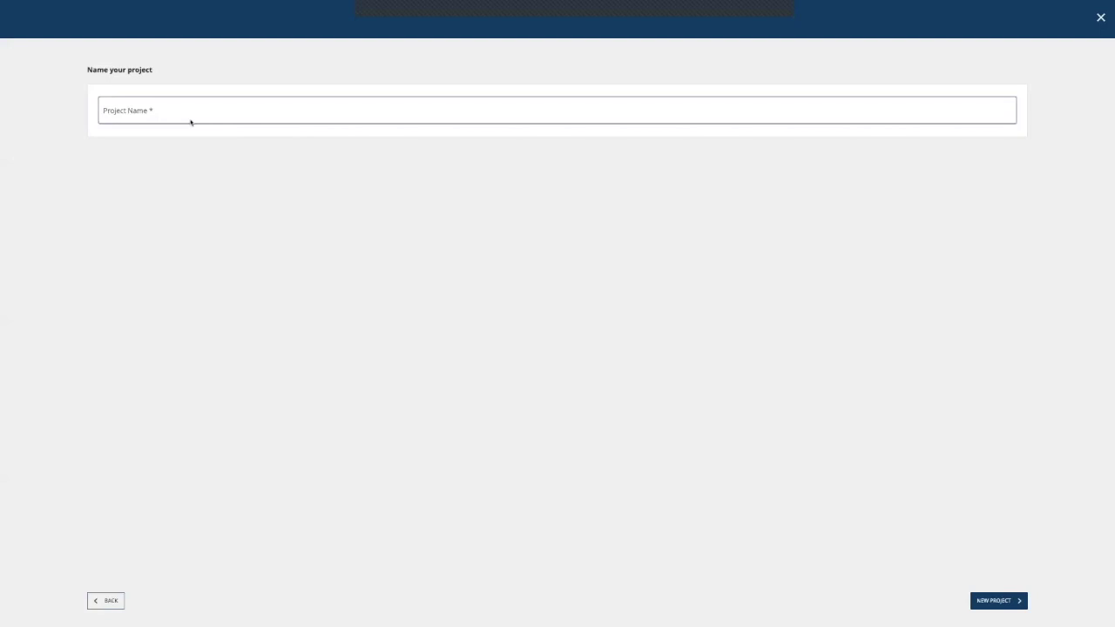
type("Webinar")
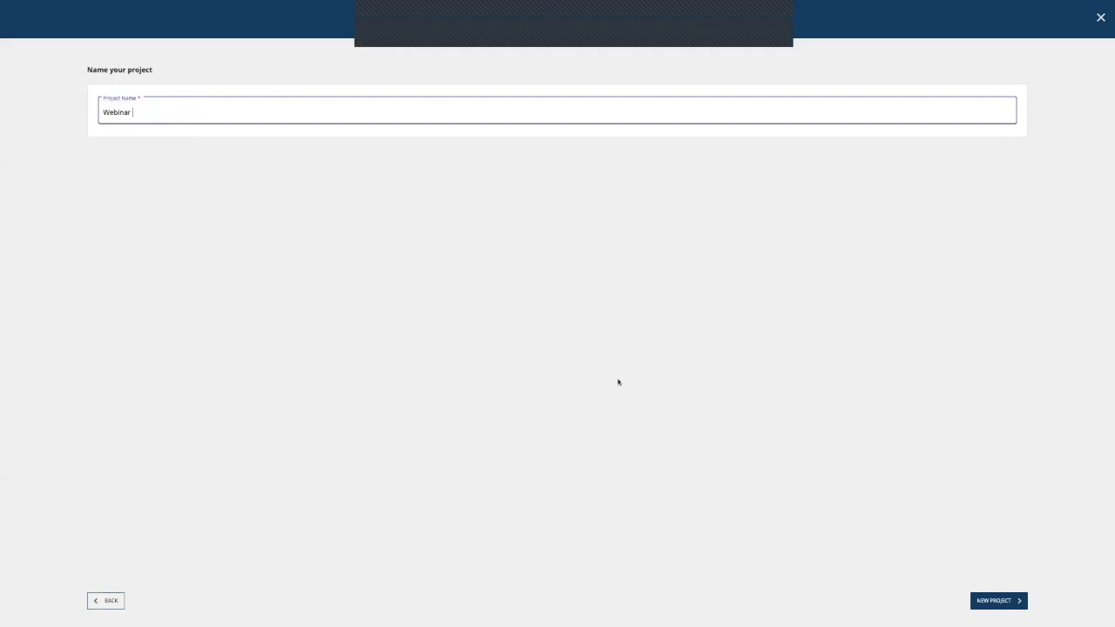
left_click(1019, 602)
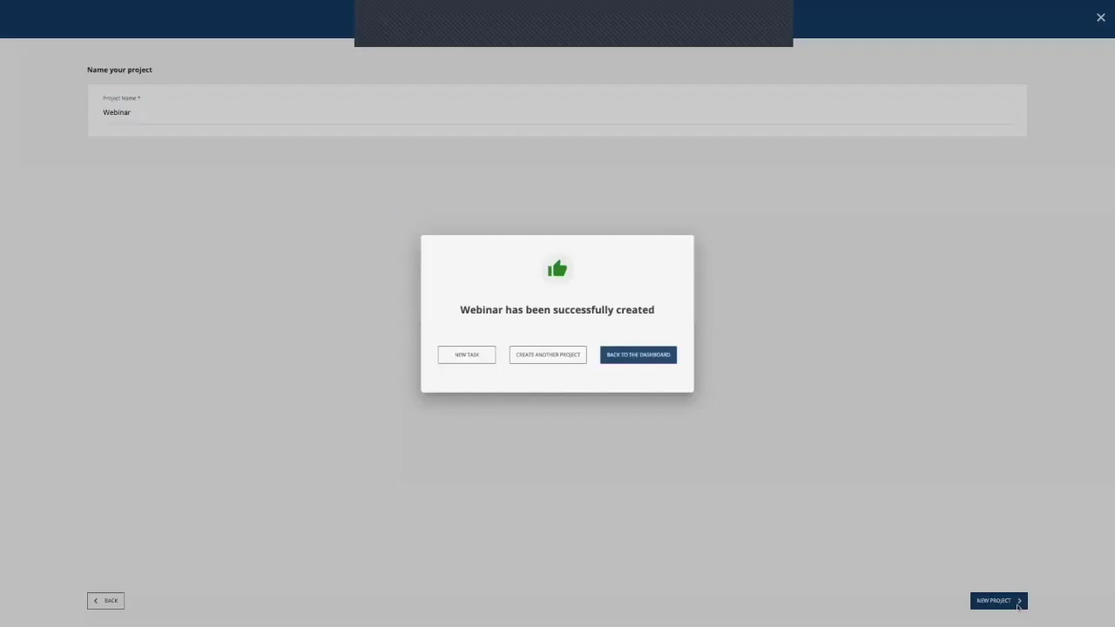
left_click(646, 359)
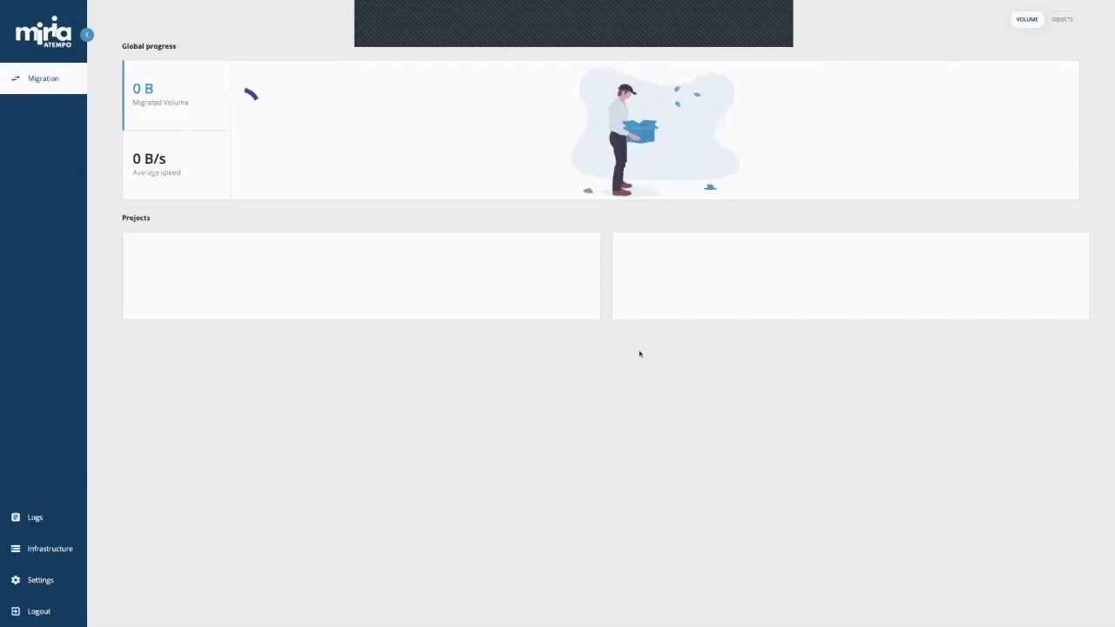
Step: Create a second project named Webinar2, then open the Webinar project
left_click(424, 280)
left_click(243, 109)
type("Webinar2")
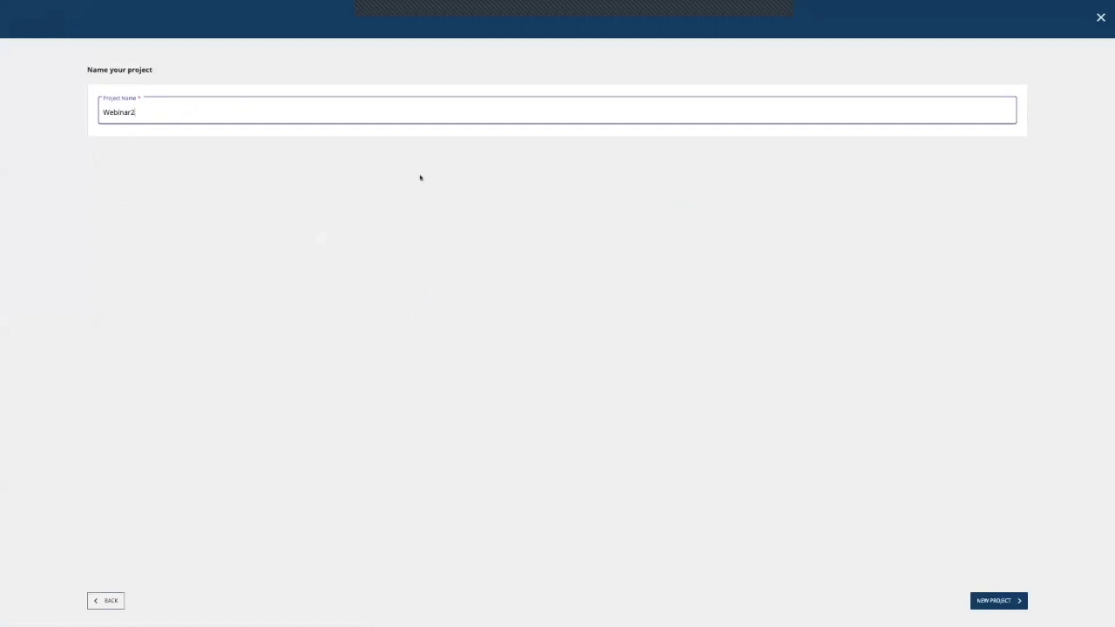
left_click(1008, 600)
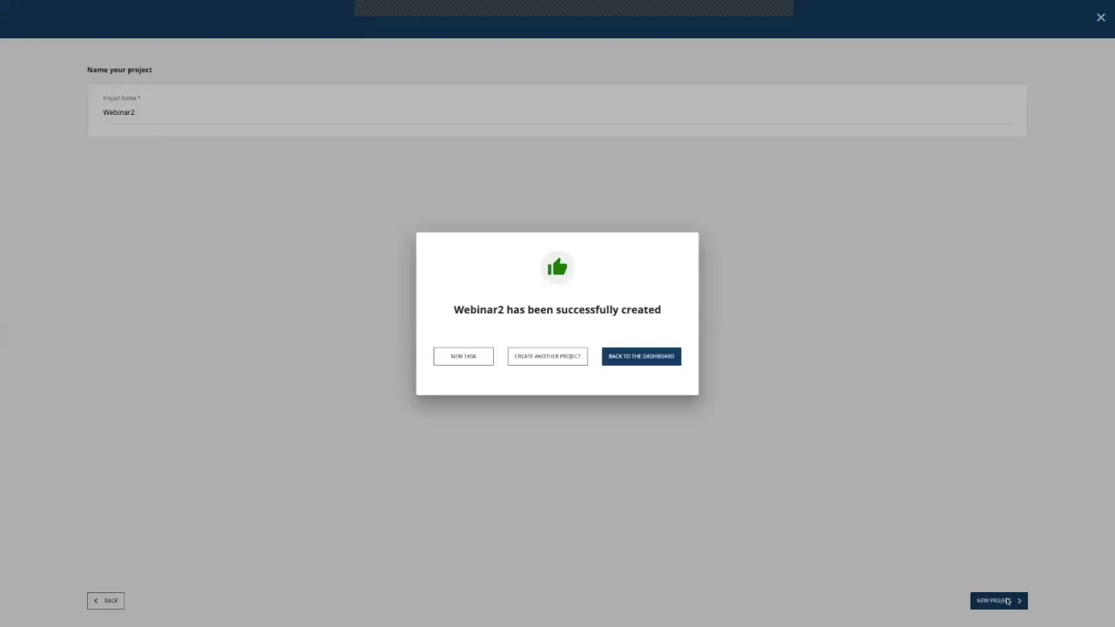
left_click(645, 355)
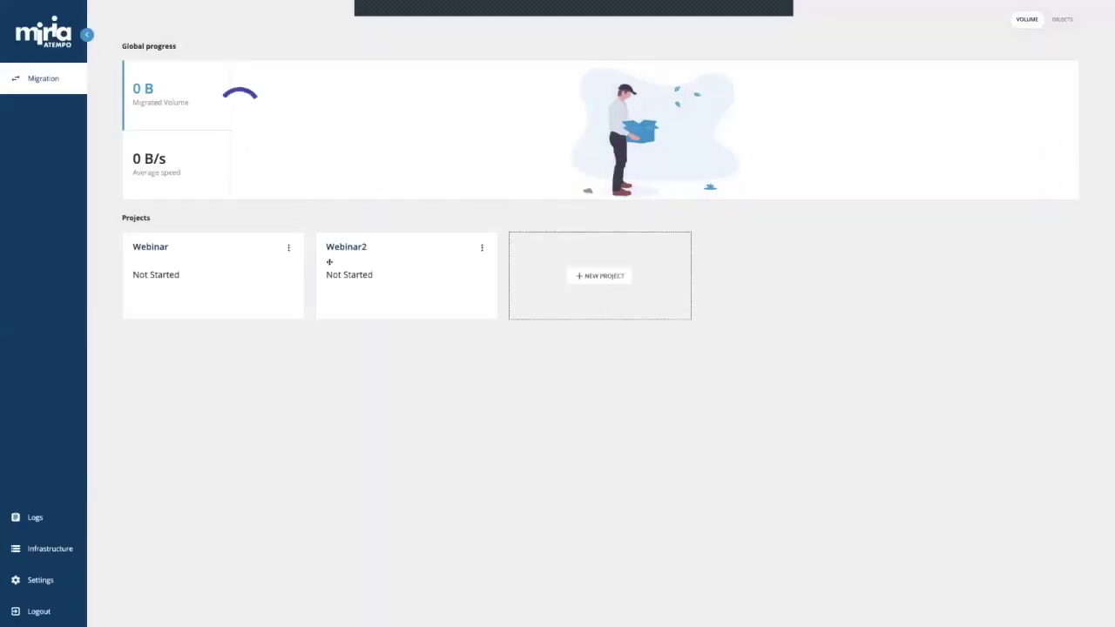
left_click(266, 257)
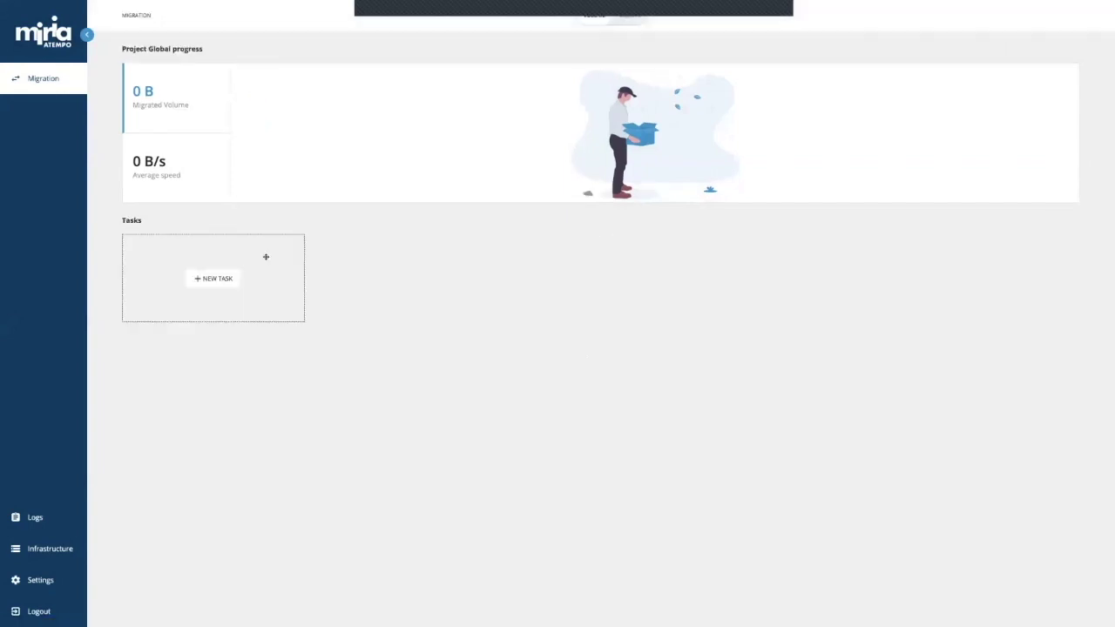
Step: Create a new task with source 172.18.154.104 and target jeckel, advancing to object selection
left_click(225, 278)
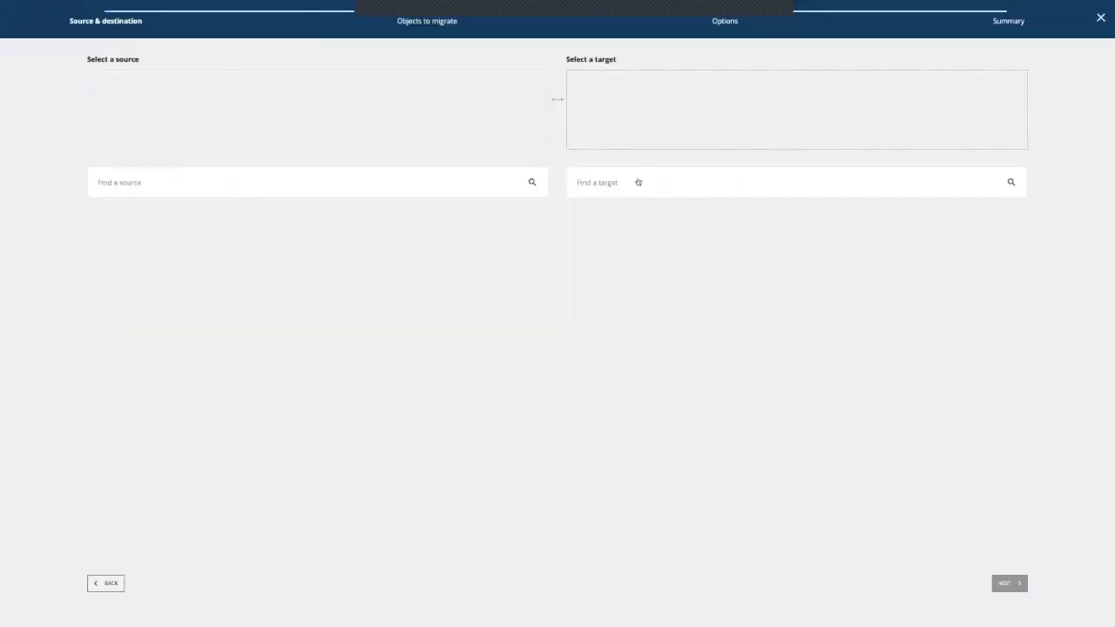
left_click(342, 182)
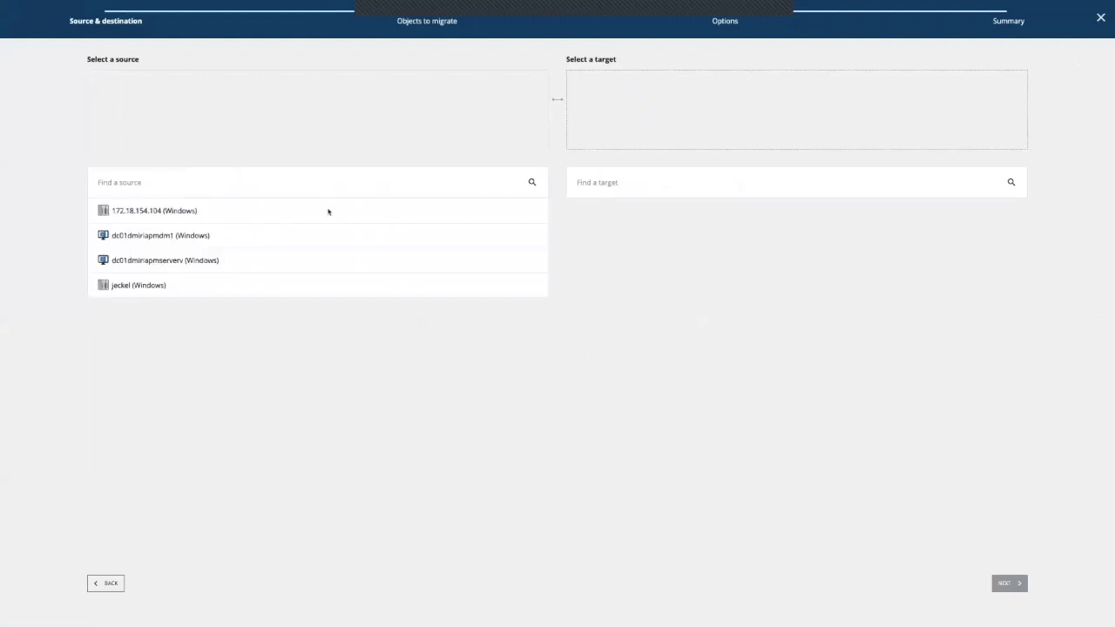
left_click(329, 212)
left_click(643, 188)
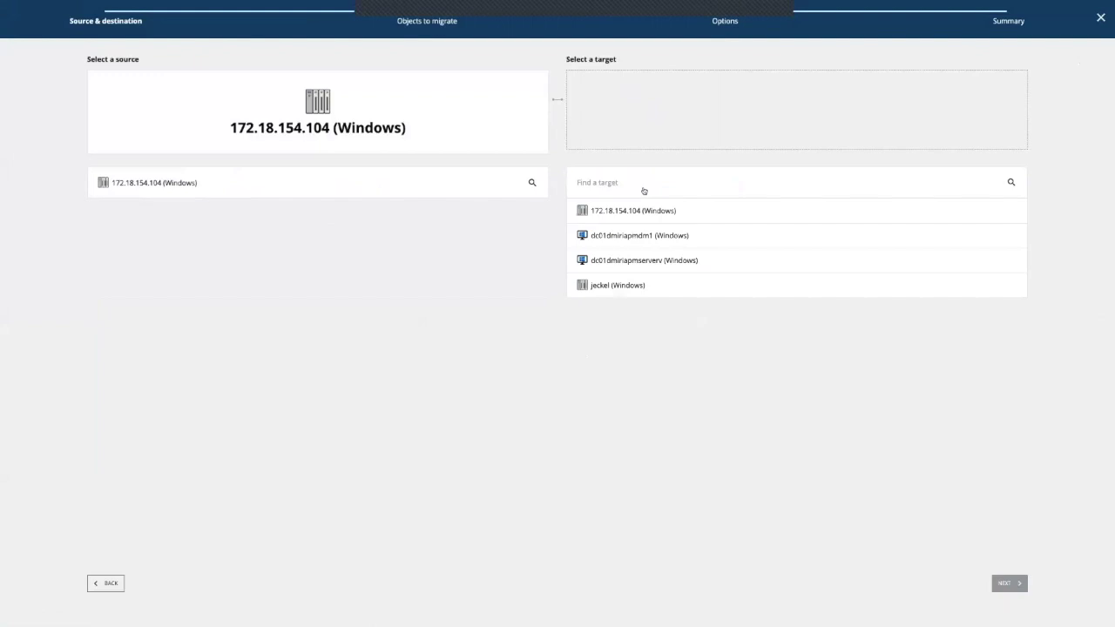
left_click(633, 288)
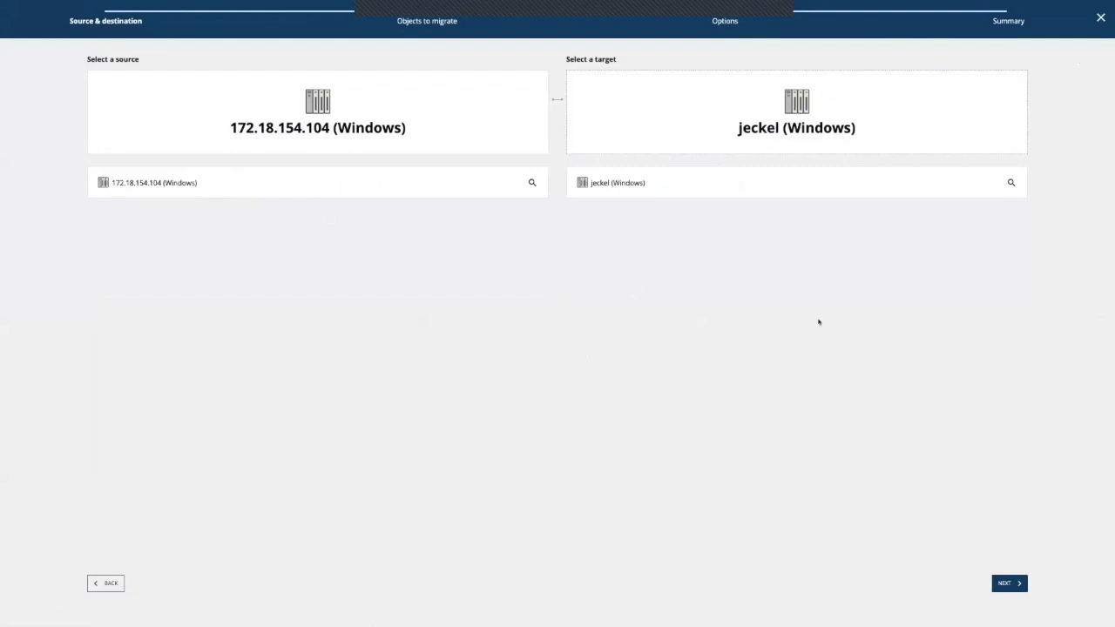
left_click(1013, 584)
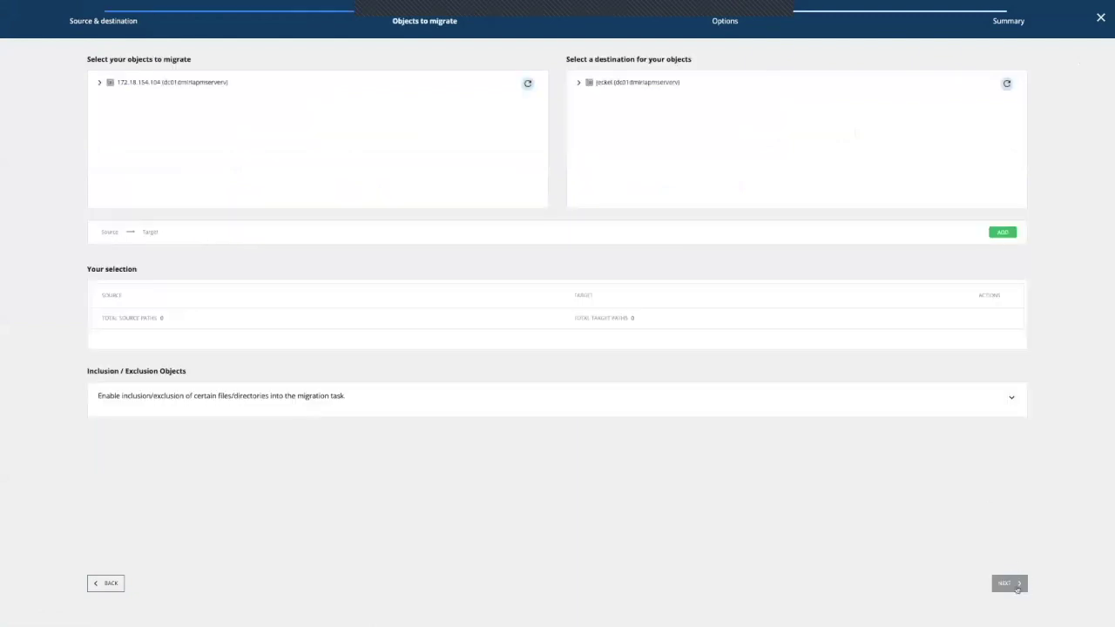
Step: Expand both vol_ada trees, select source Data and destination test, and expand Data
left_click(100, 83)
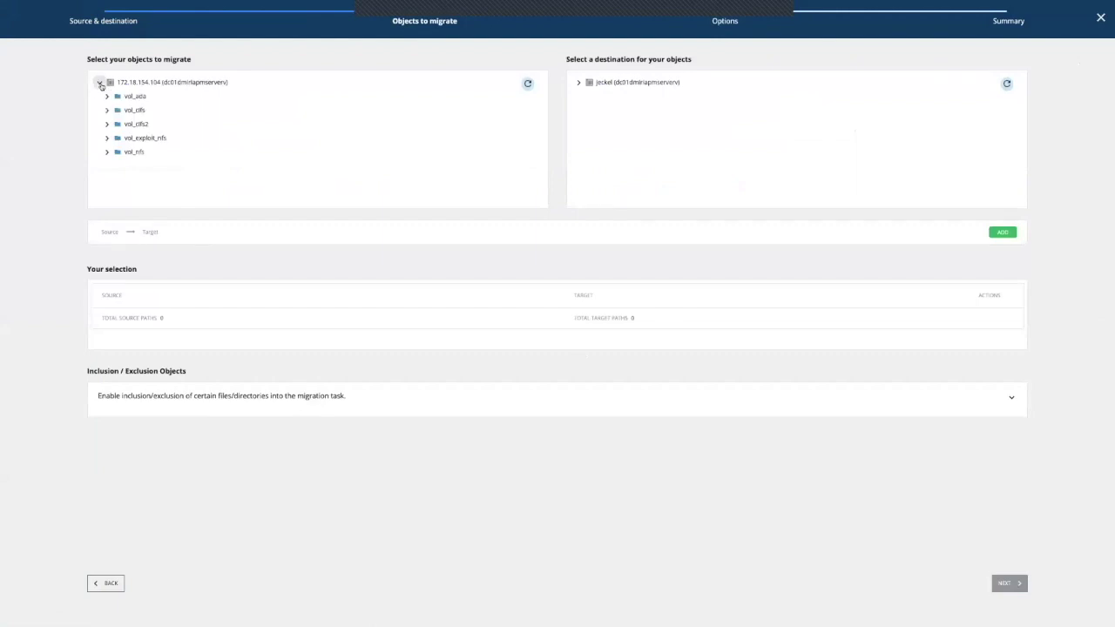
left_click(579, 83)
left_click(106, 96)
left_click(587, 153)
scroll(642, 165, "down", 2)
scroll(644, 164, "down", 3)
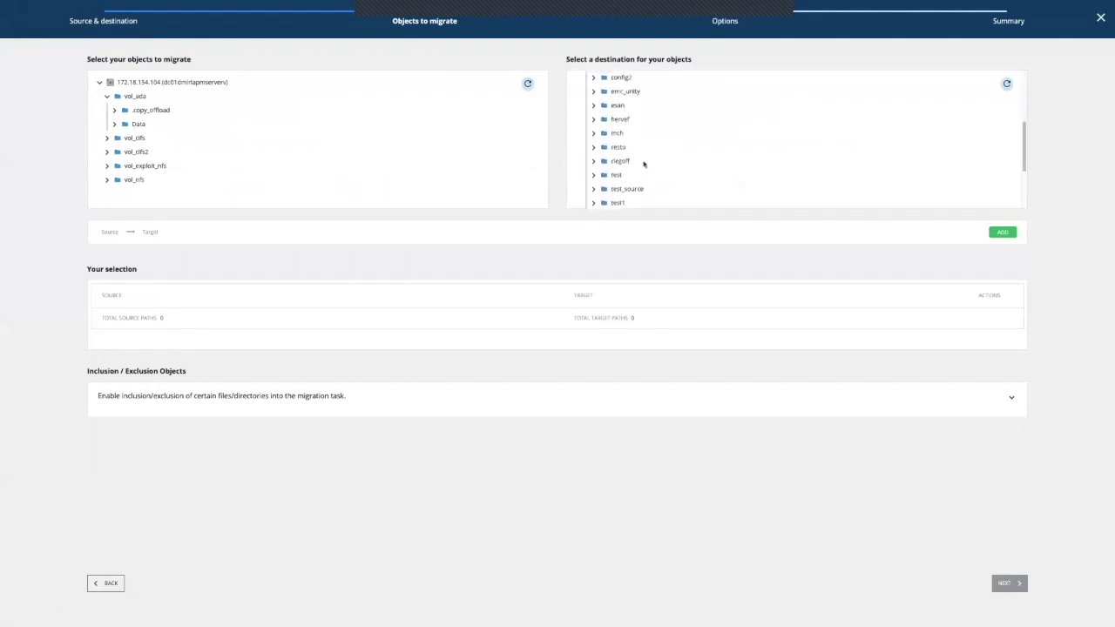
scroll(644, 164, "down", 1)
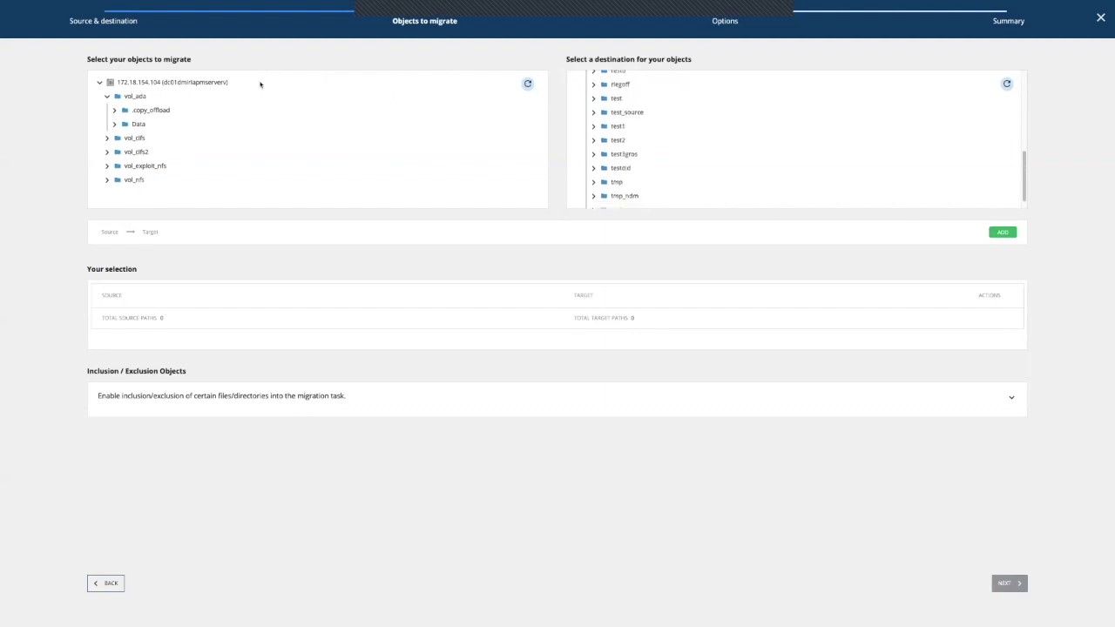
left_click(139, 125)
left_click(618, 98)
left_click(115, 125)
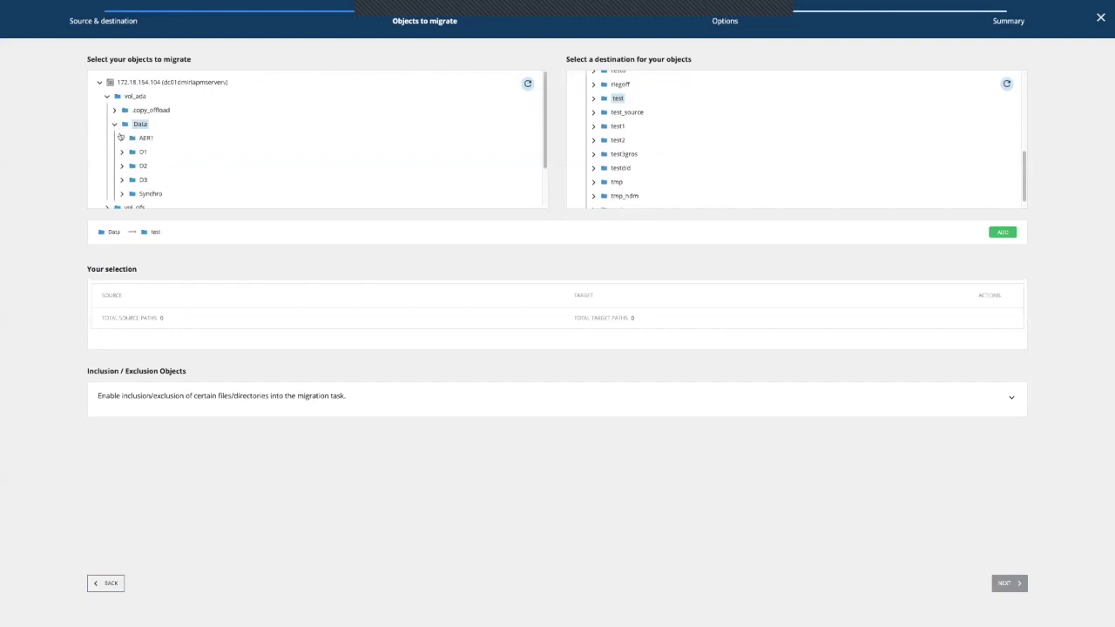
Step: Add the pairs D1→test1, D2→test2 and D3→test3gros, then expand Inclusion / Exclusion Objects
left_click(143, 152)
left_click(623, 127)
left_click(1011, 235)
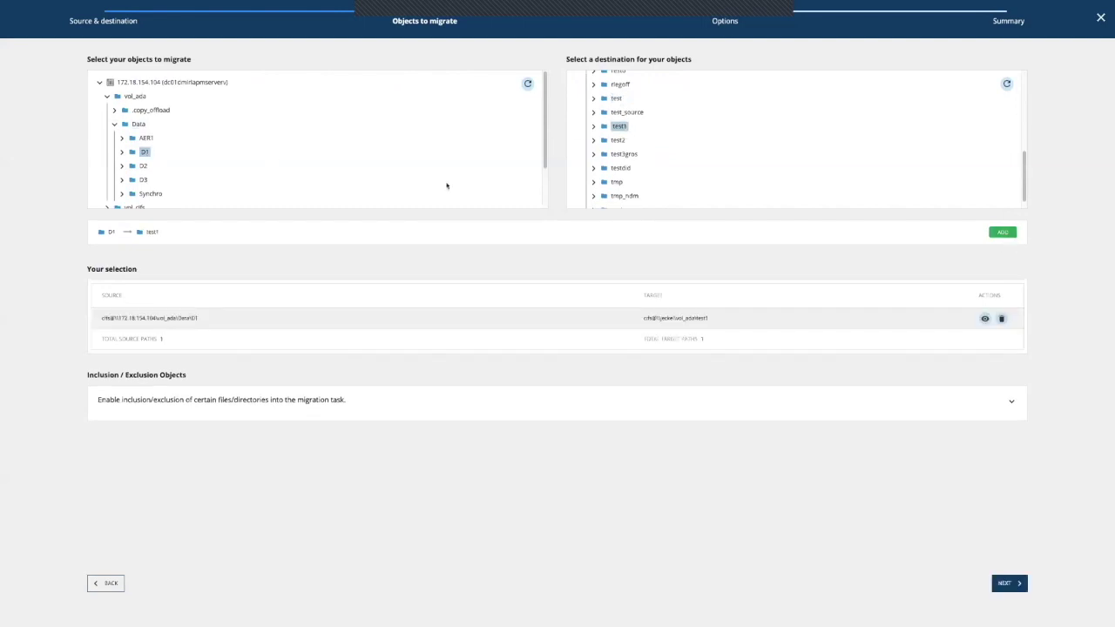
left_click(145, 165)
left_click(619, 140)
left_click(1002, 234)
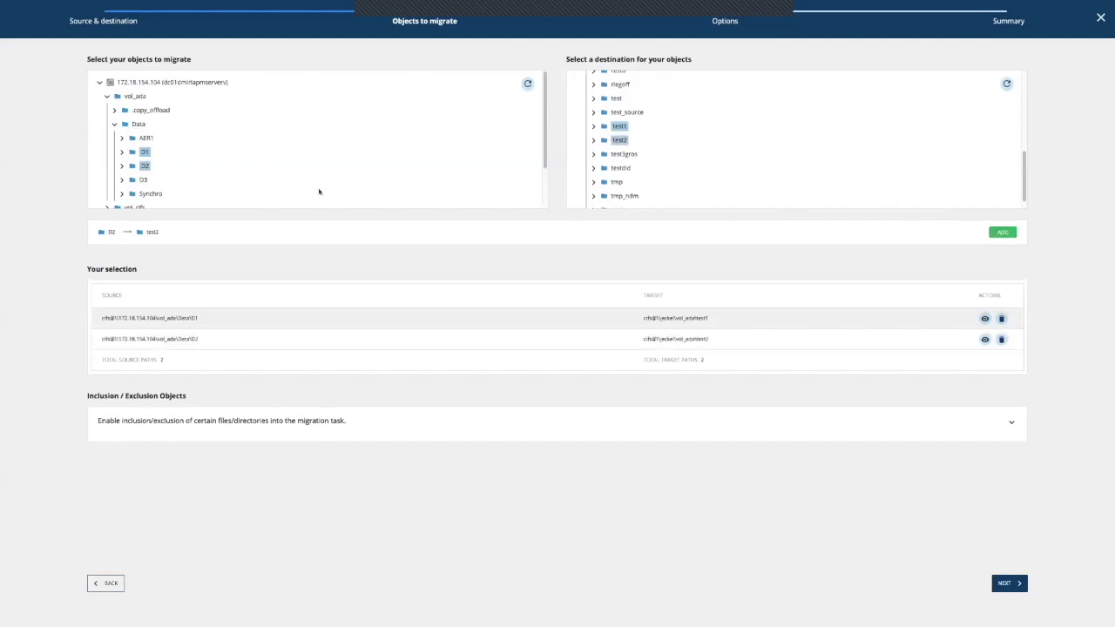
left_click(145, 180)
left_click(620, 154)
left_click(1002, 234)
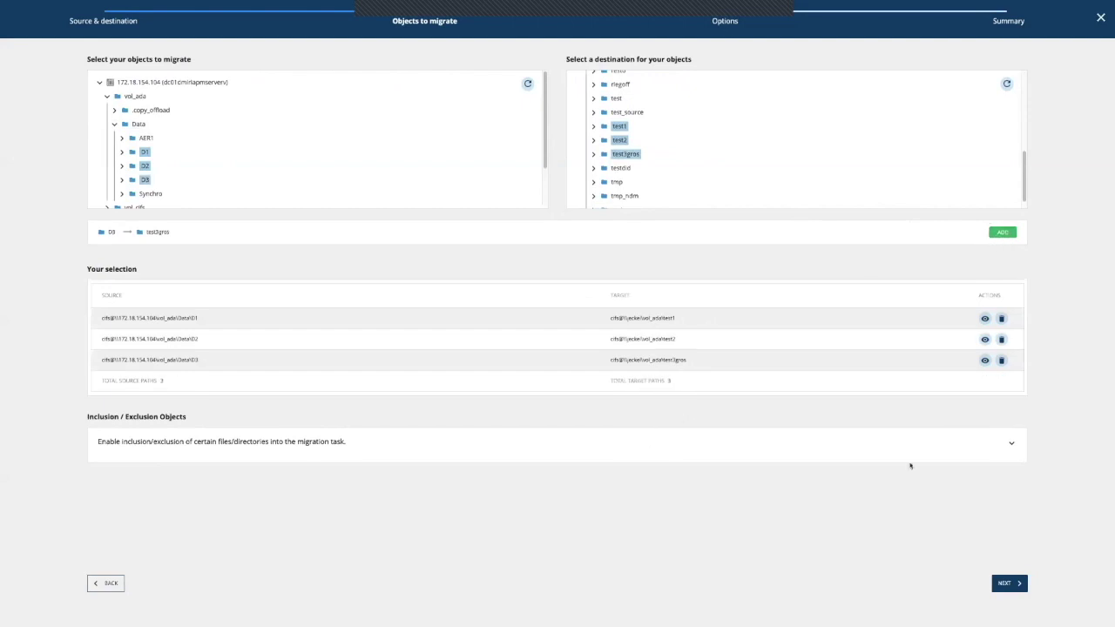
left_click(1011, 444)
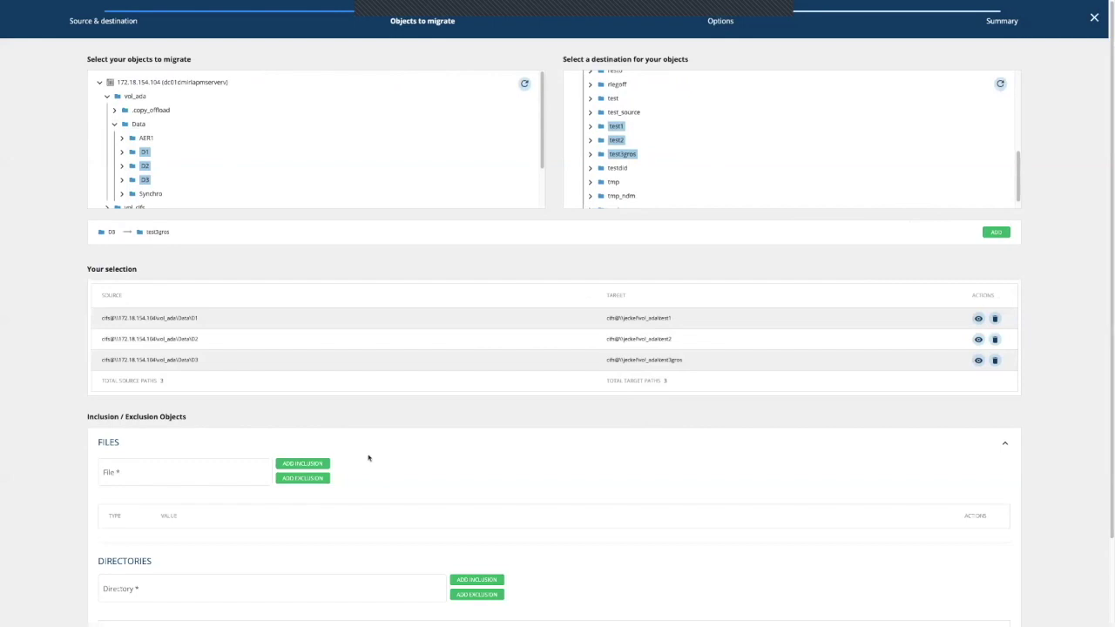
Step: Leave the File and Directory filters empty and collapse the Inclusion / Exclusion panel
scroll(368, 456, "down", 2)
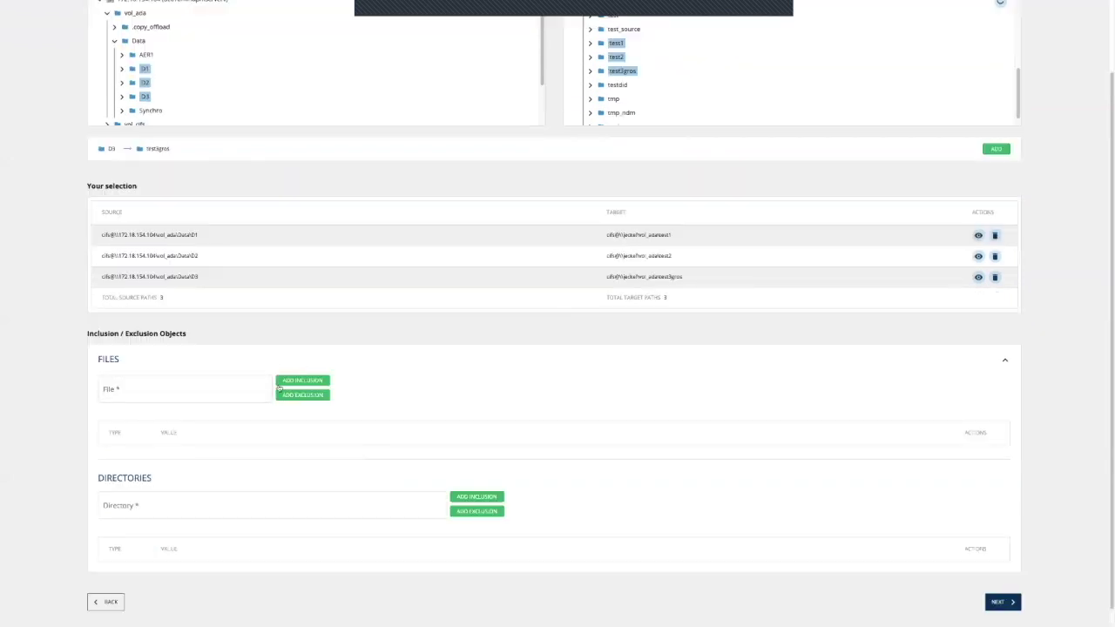
left_click(177, 384)
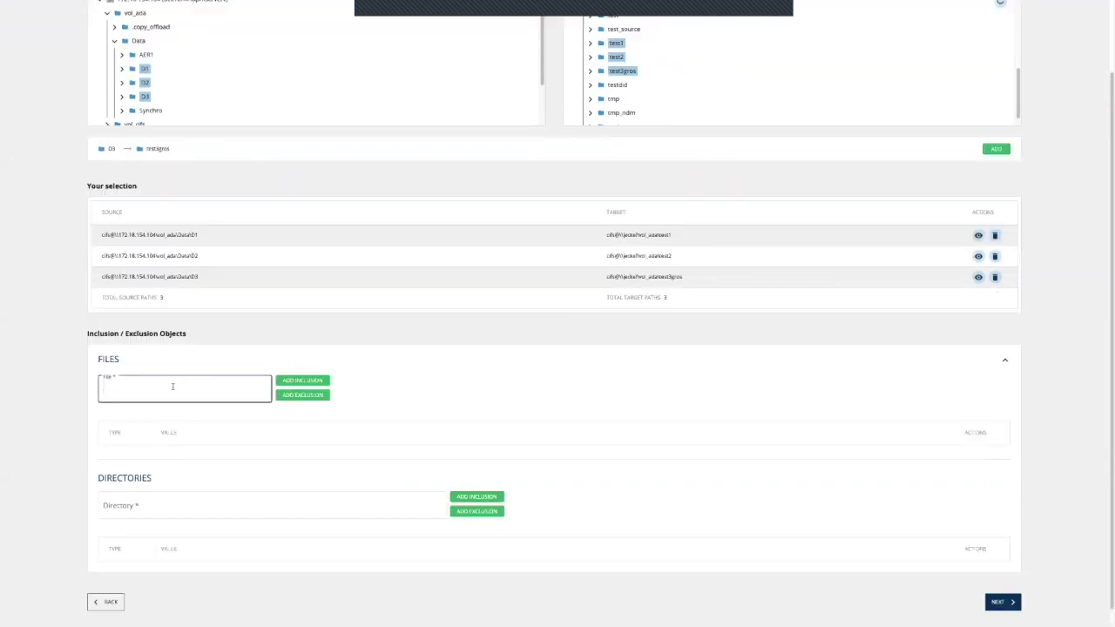
left_click(201, 503)
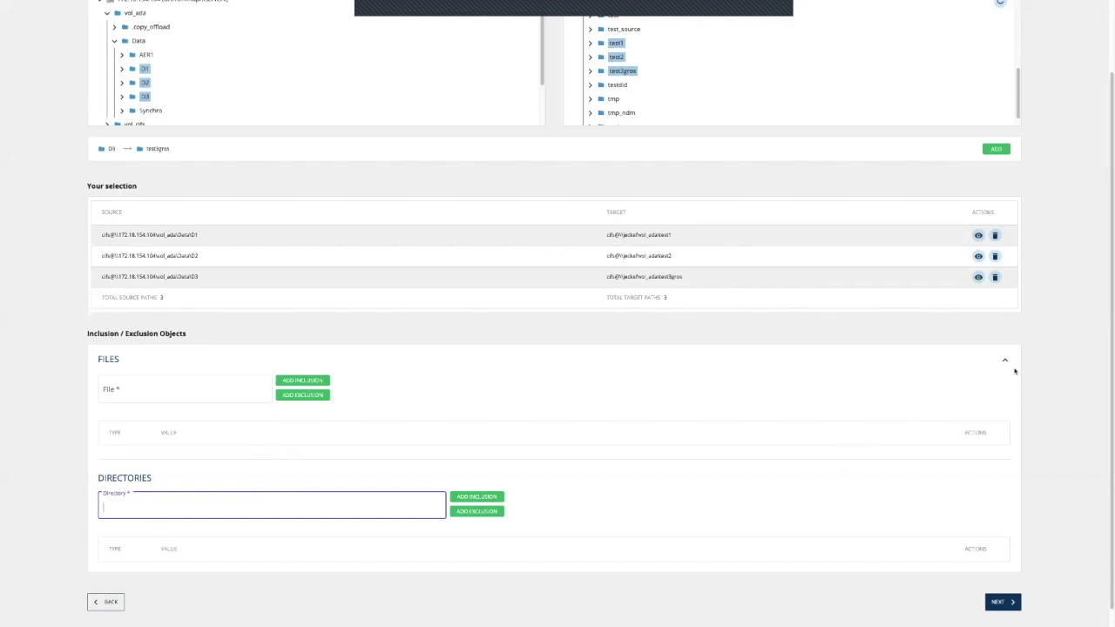
left_click(1005, 361)
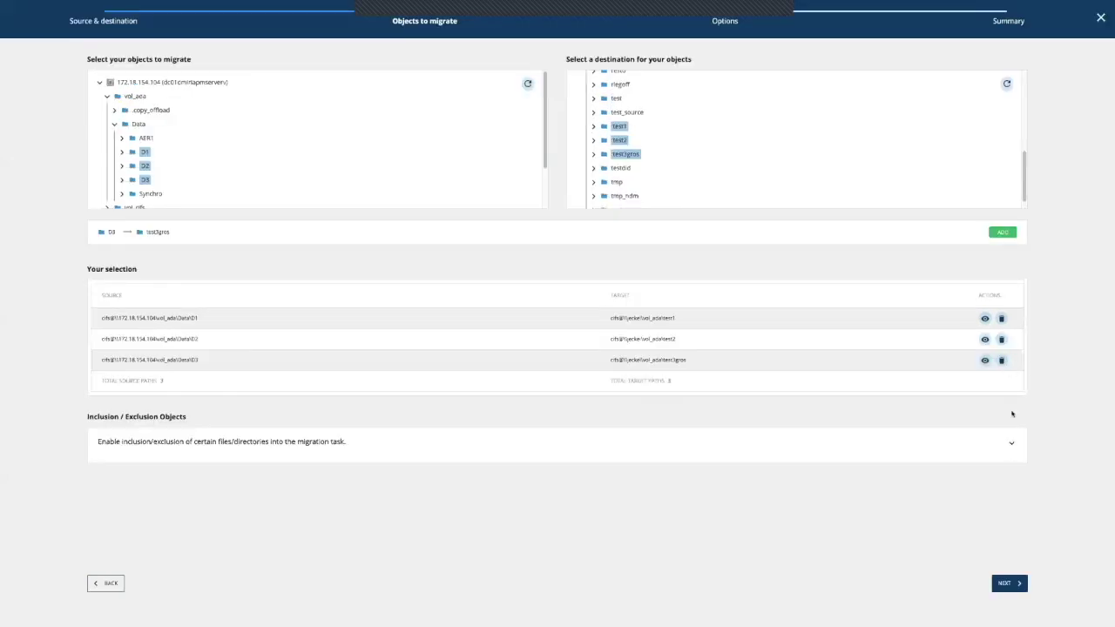
Step: Advance to the Options step and keep synchronization type As Settings (Echo)
left_click(1013, 590)
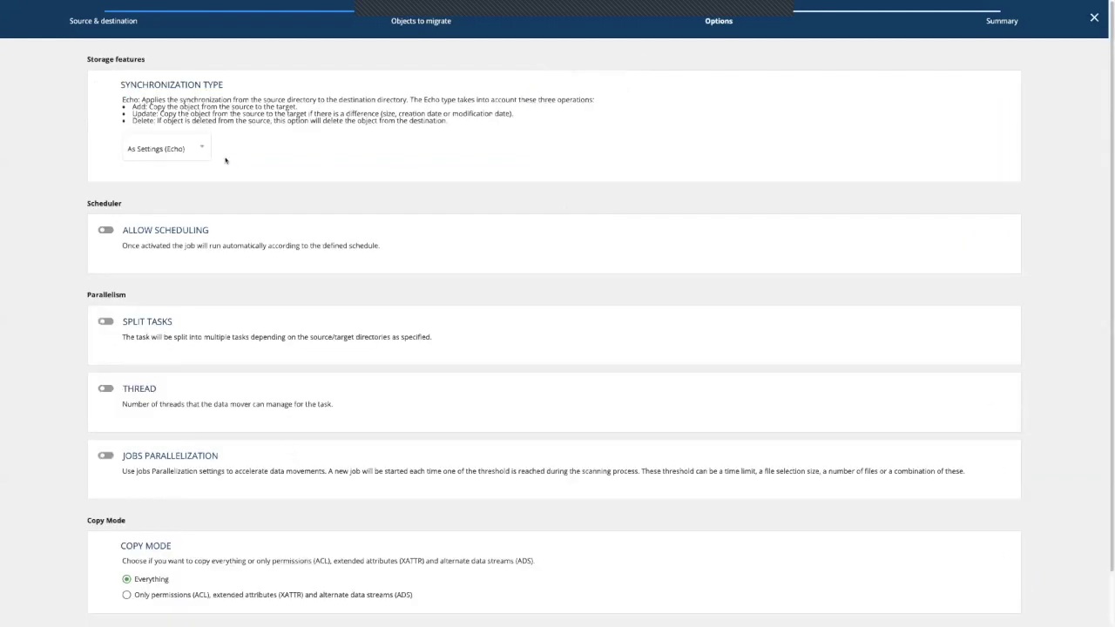
left_click(181, 154)
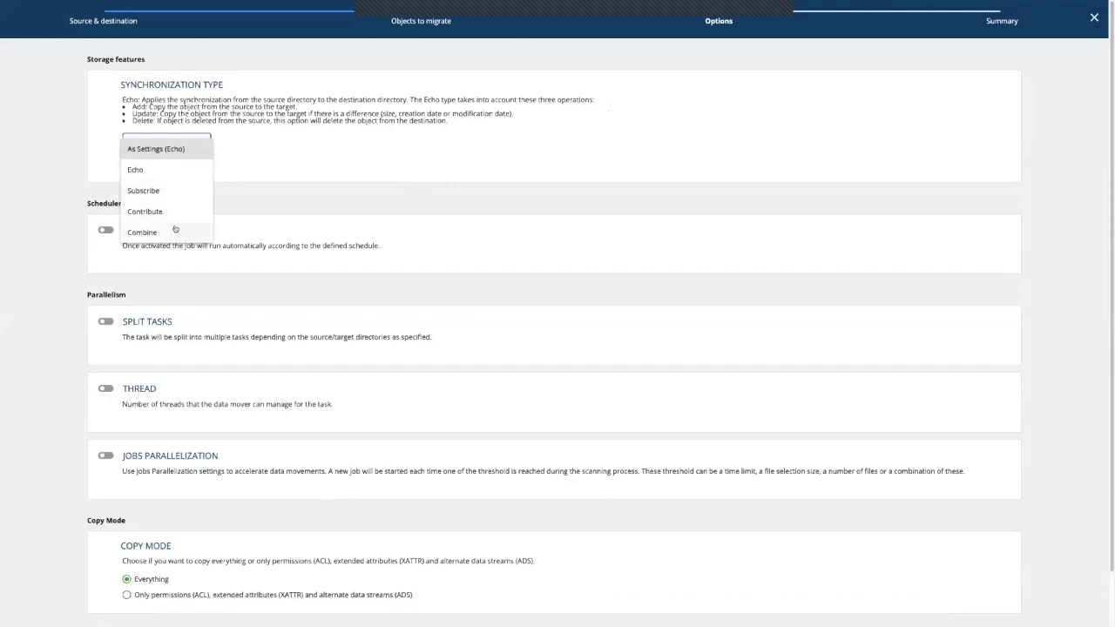
left_click(168, 154)
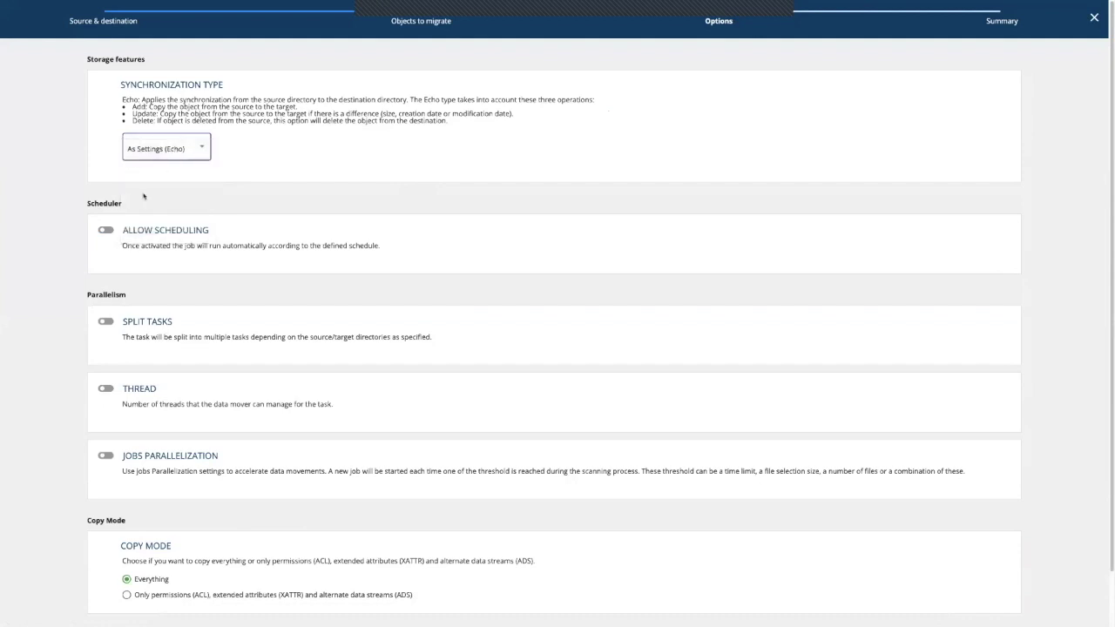
scroll(143, 196, "down", 1)
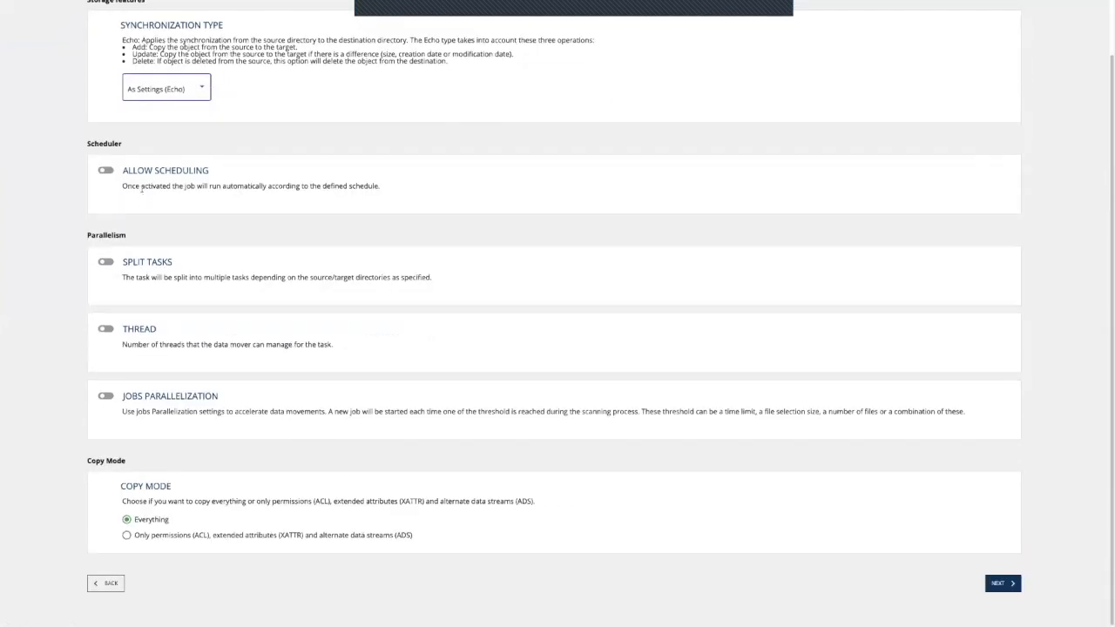
Step: Schedule the task Monday–Friday at hour 18 only, and enable the data mover thread count
left_click(109, 173)
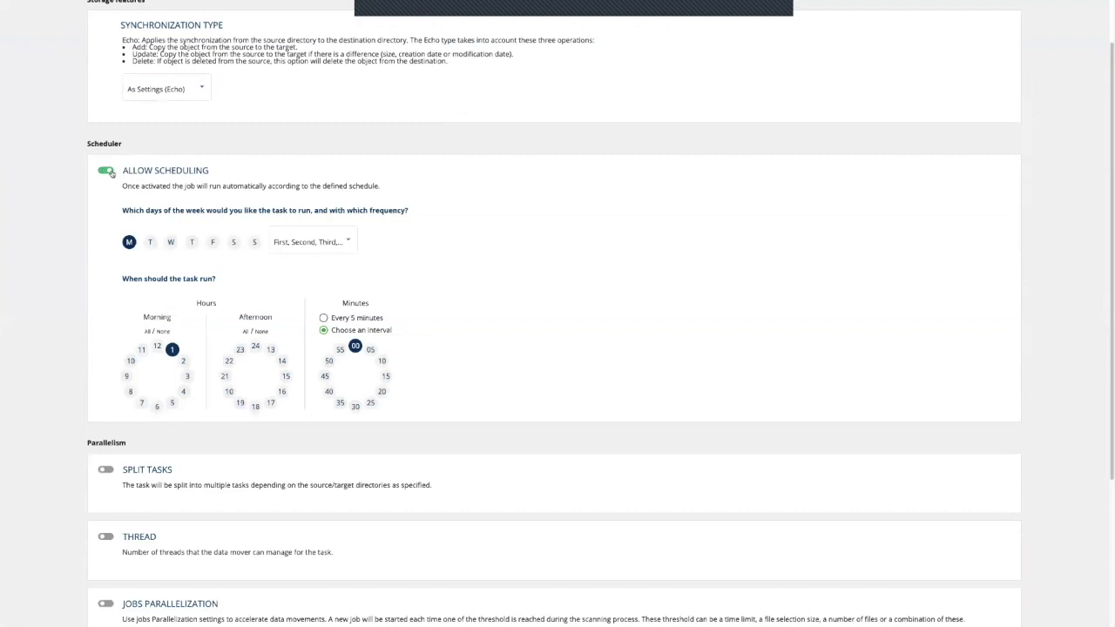
left_click(150, 244)
left_click(171, 242)
left_click(191, 242)
left_click(212, 242)
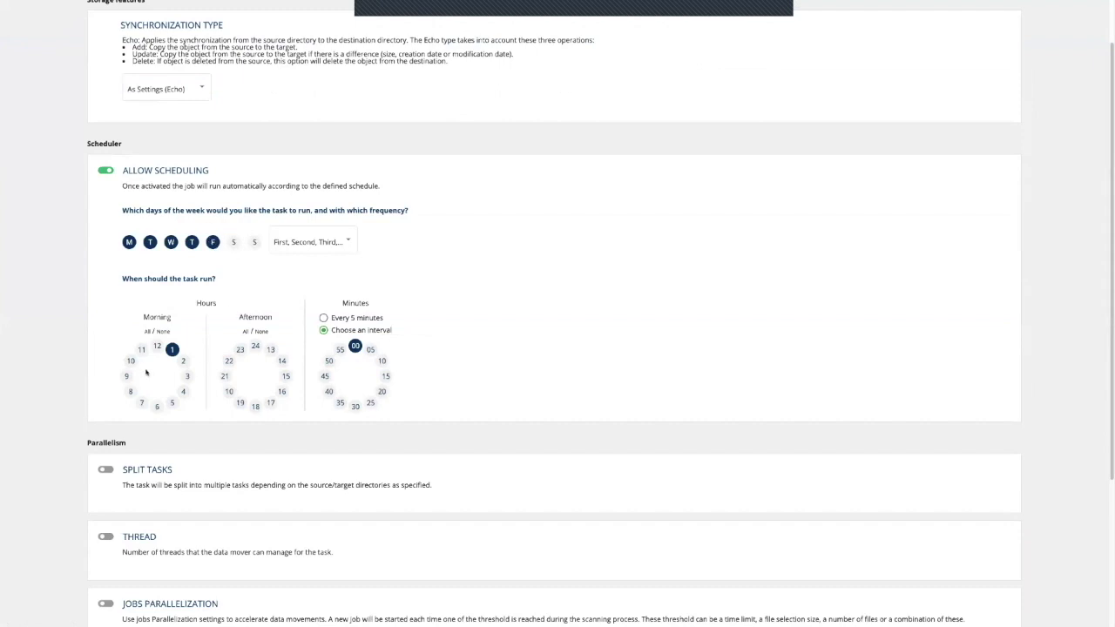
left_click(255, 406)
left_click(171, 349)
scroll(403, 358, "down", 3)
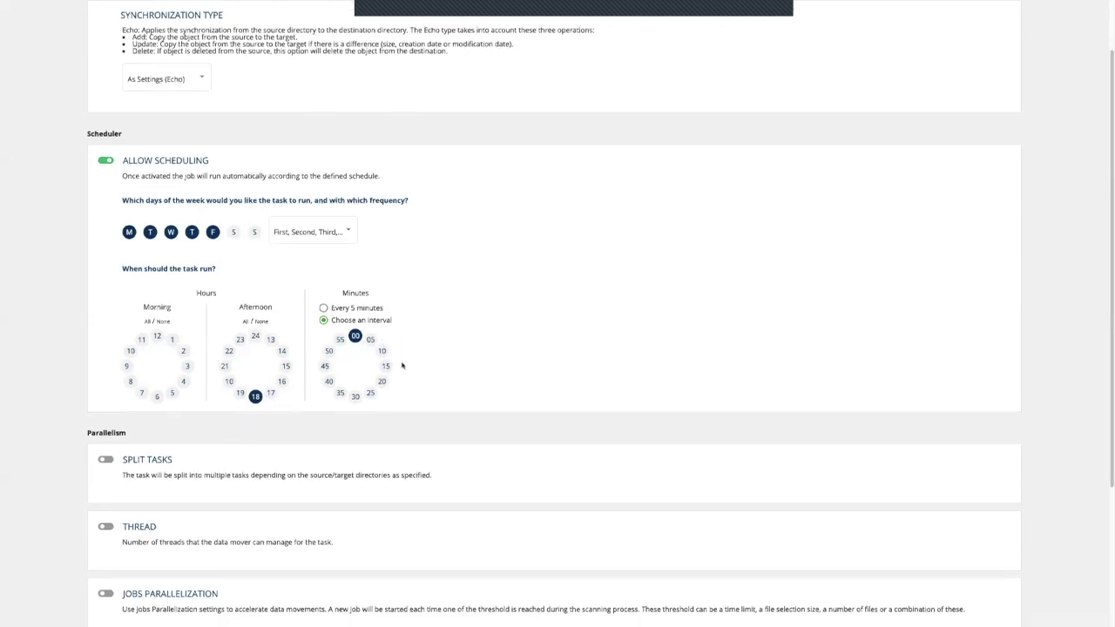
left_click(108, 330)
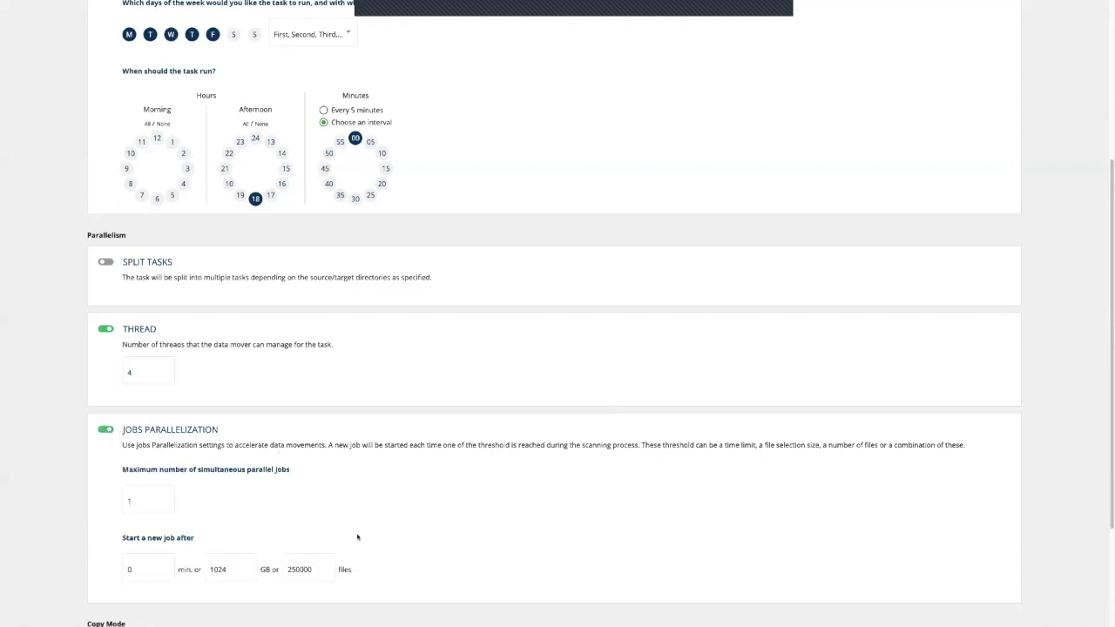
Step: Set the maximum number of simultaneous parallel jobs to 4
left_click(145, 493)
left_click(144, 495)
left_click(121, 498)
left_click(129, 500)
type("4")
Step: Change the new-job size threshold from 1024 GB to 0 GB
left_click(238, 568)
double_click(239, 568)
type("0")
left_click(365, 552)
Step: Leave copy mode on Everything after briefly trying Only permissions
scroll(314, 584, "down", 2)
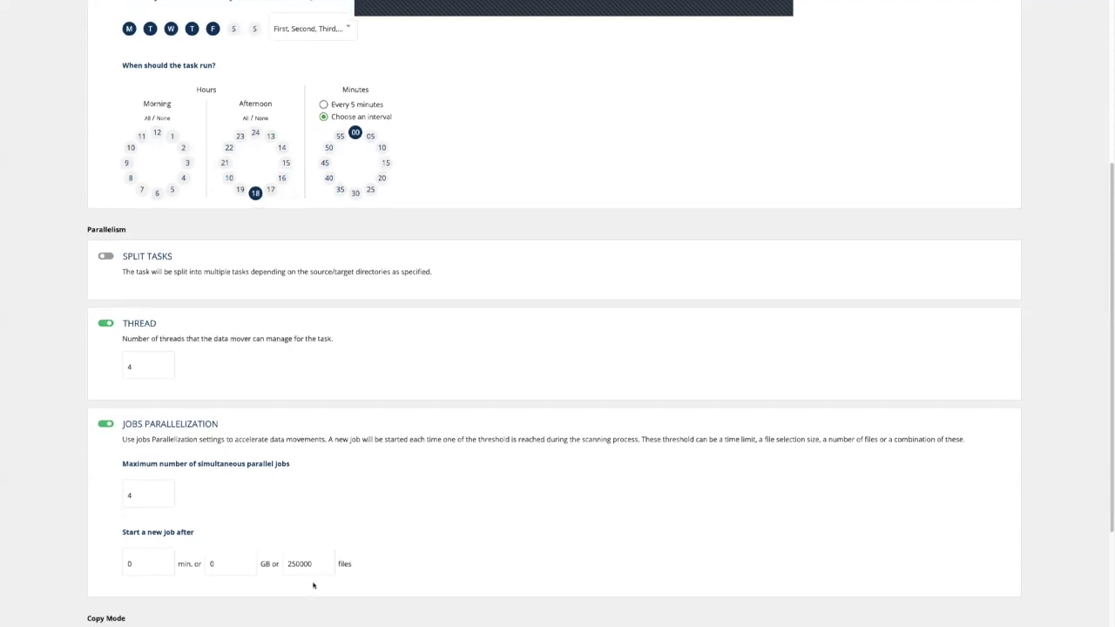
scroll(313, 580, "down", 1)
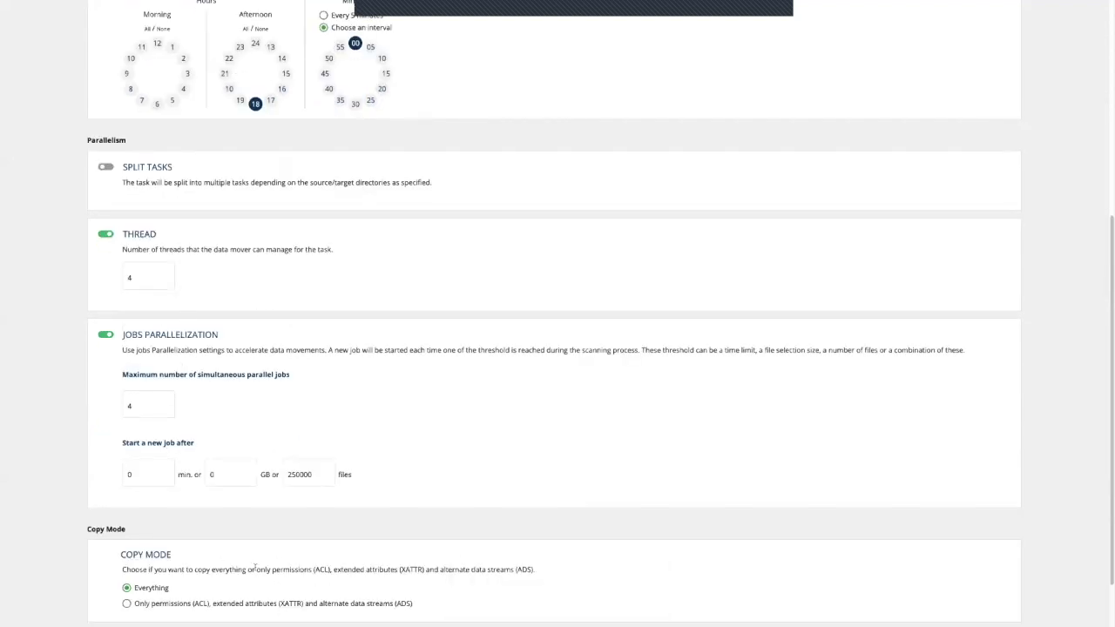
scroll(257, 568, "down", 1)
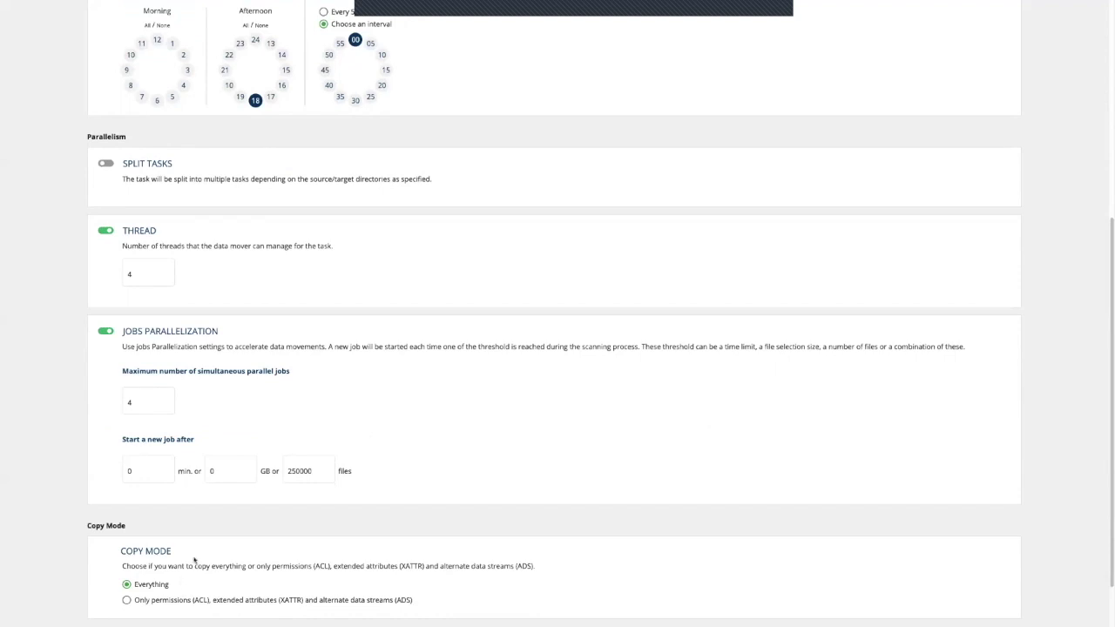
left_click(164, 598)
left_click(167, 587)
Step: On the Summary step, name the task 'Mytask' and create it under project Webinar
scroll(456, 519, "down", 1)
left_click(1004, 589)
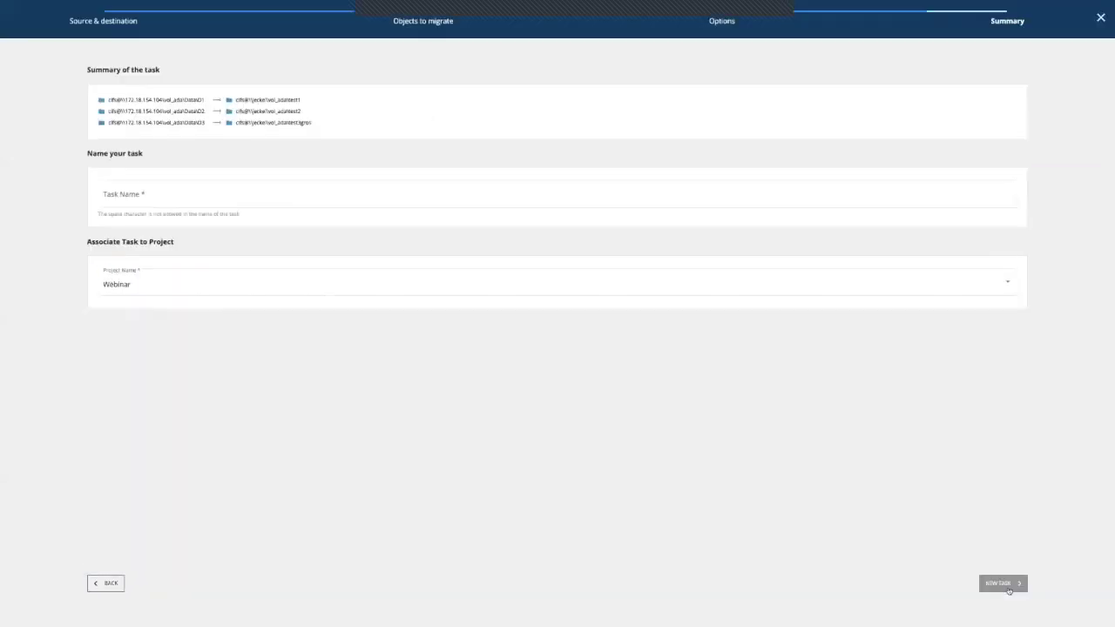
left_click(300, 196)
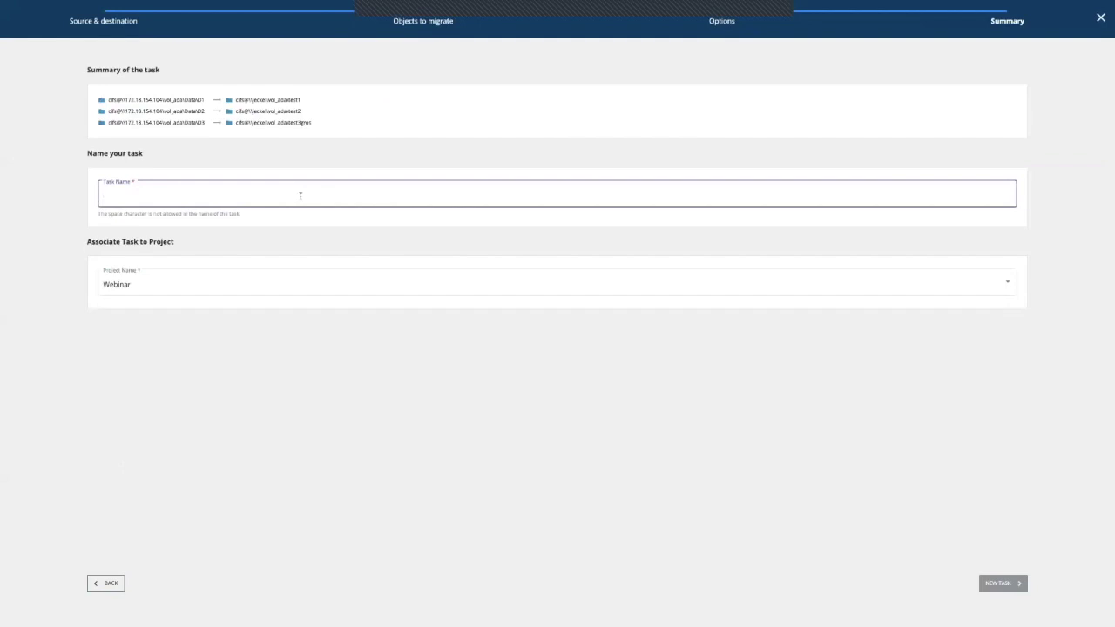
type("Mytask")
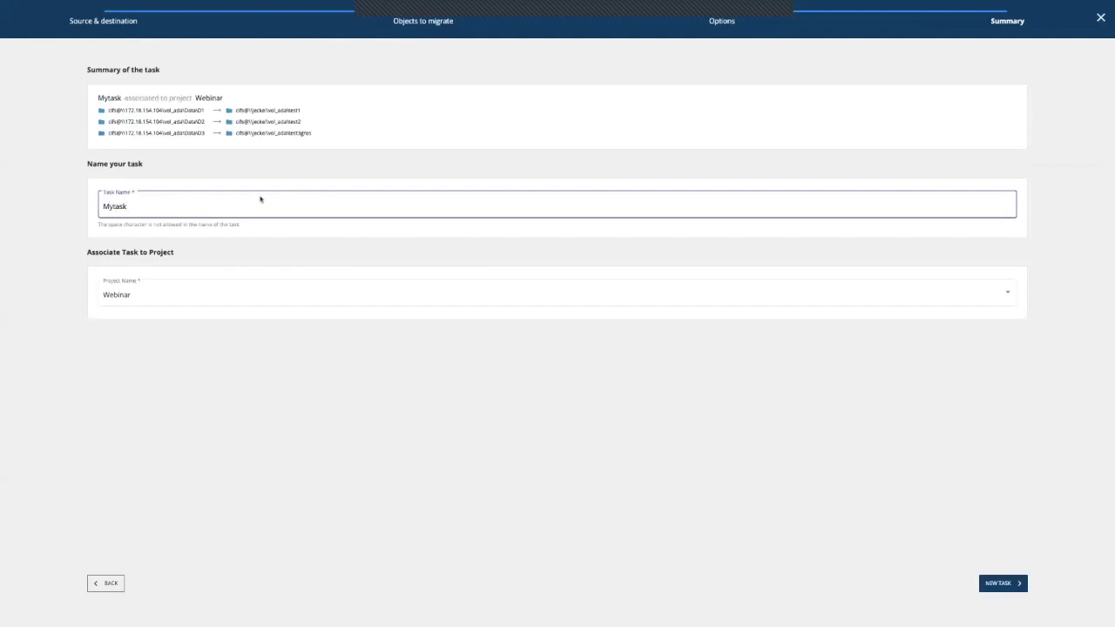
left_click(252, 230)
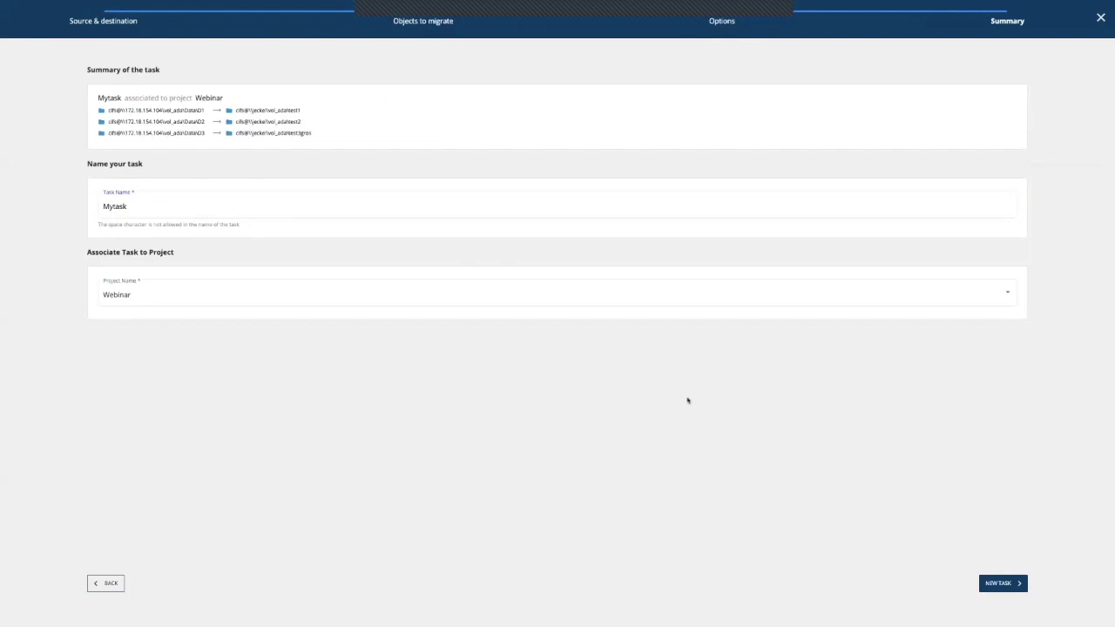
left_click(1017, 587)
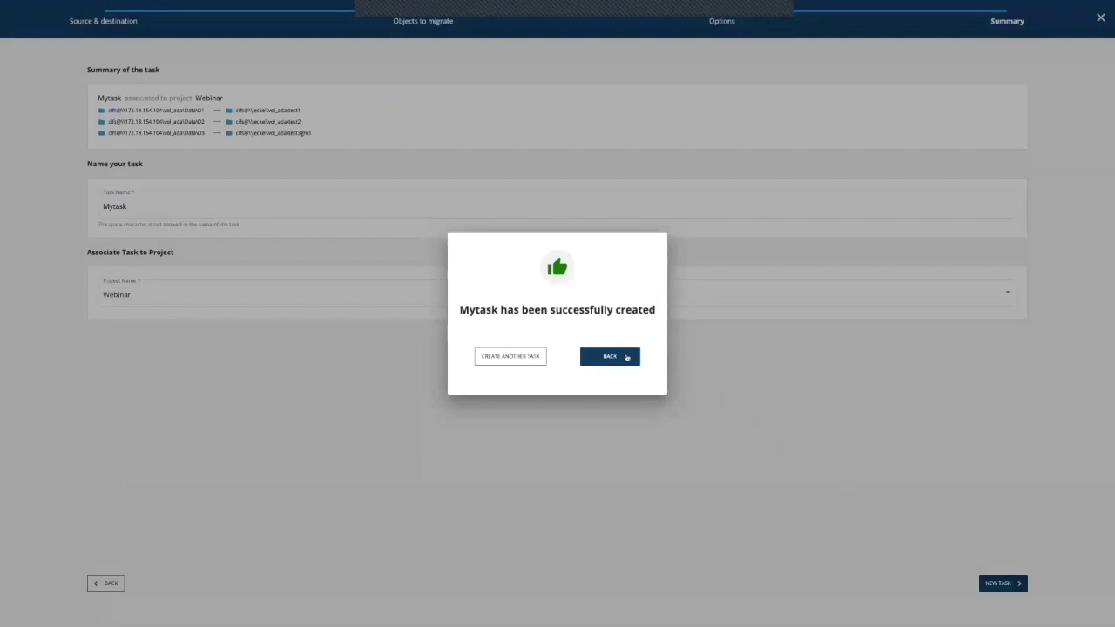
Step: Start Mytask immediately from its actions menu and acknowledge the launch message
left_click(627, 357)
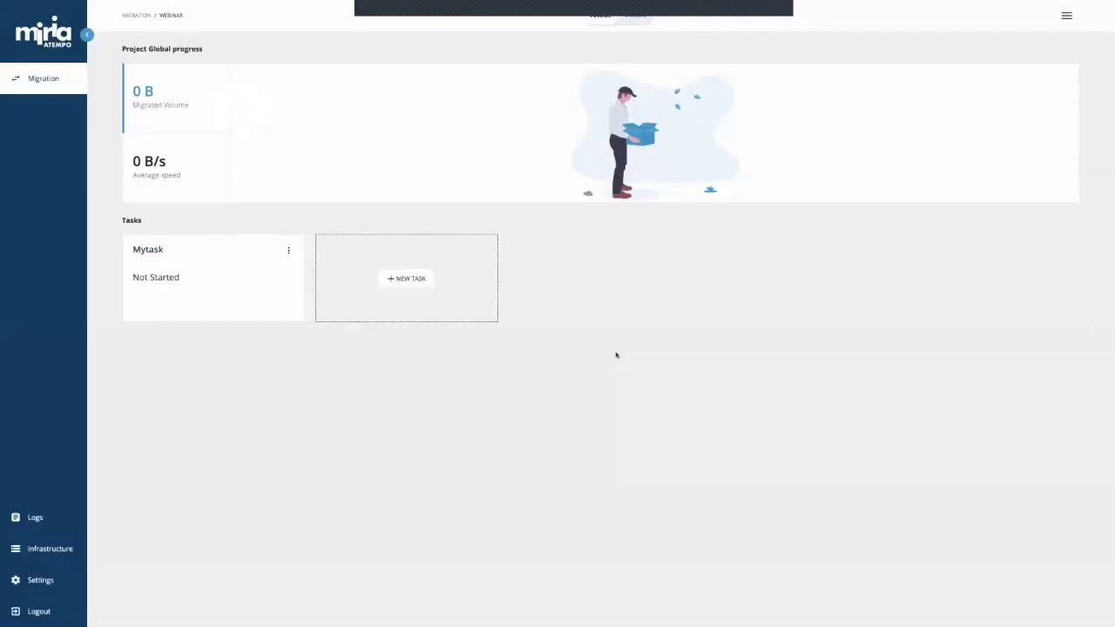
left_click(288, 251)
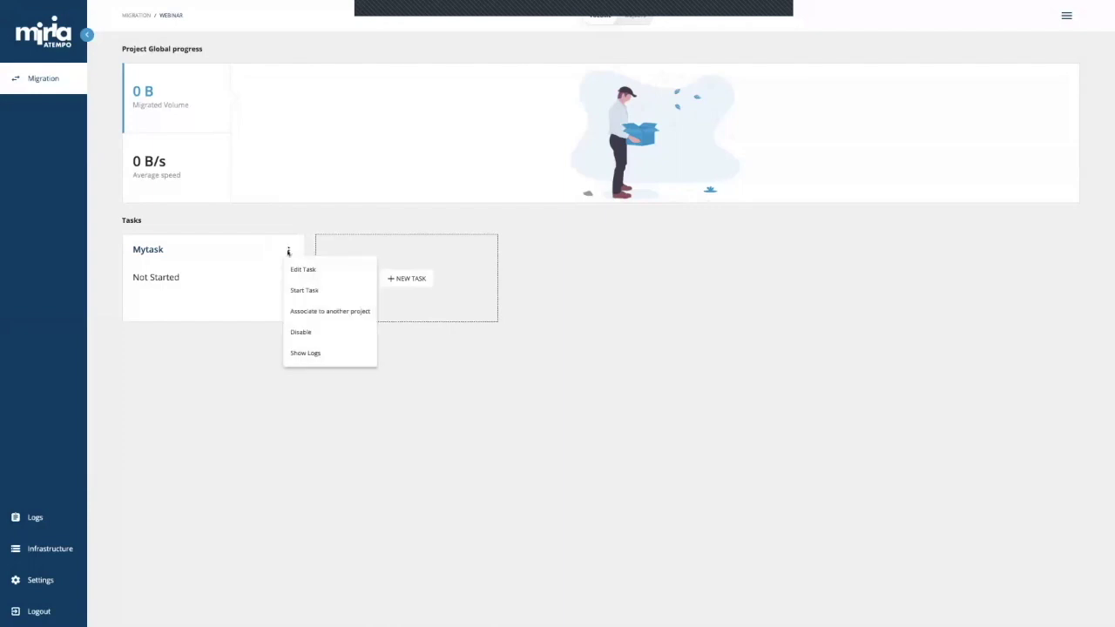
left_click(302, 291)
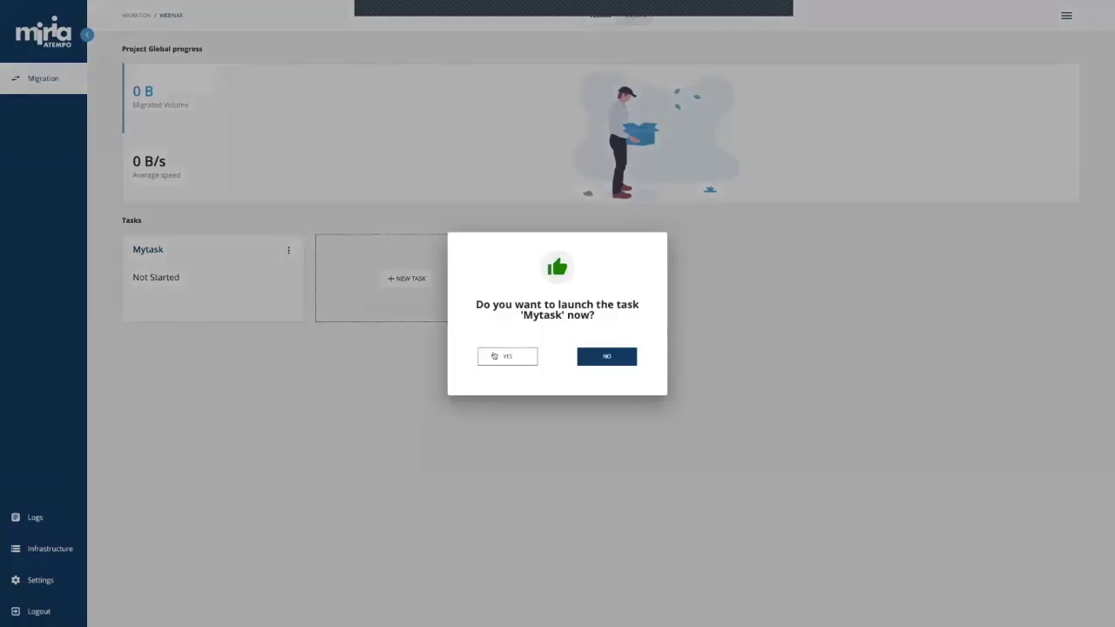
left_click(493, 354)
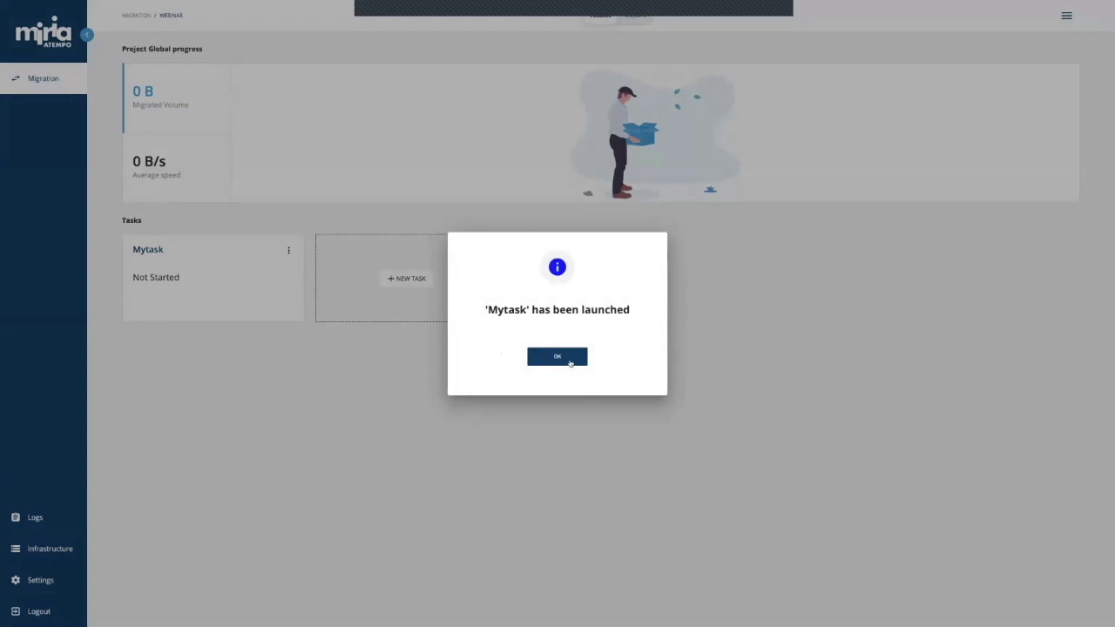
left_click(572, 362)
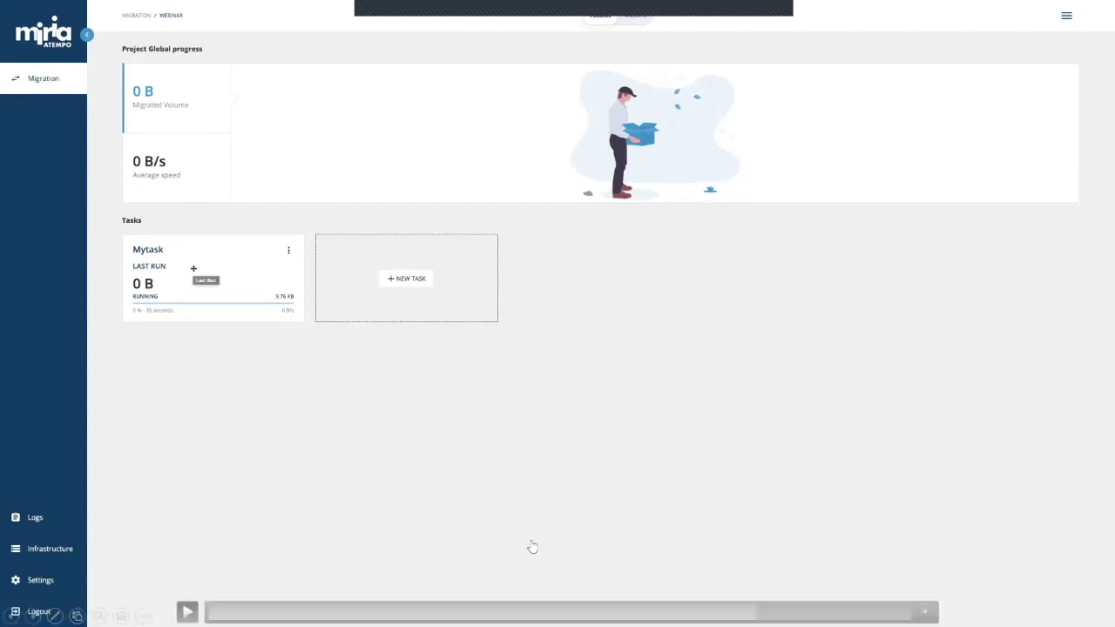
Step: Check that Mytask's last run shows RUNNING, then leave the Webinar project page
left_click(186, 612)
Step: Log out and sign back in to the ADA database with the account's username and password
left_click(45, 614)
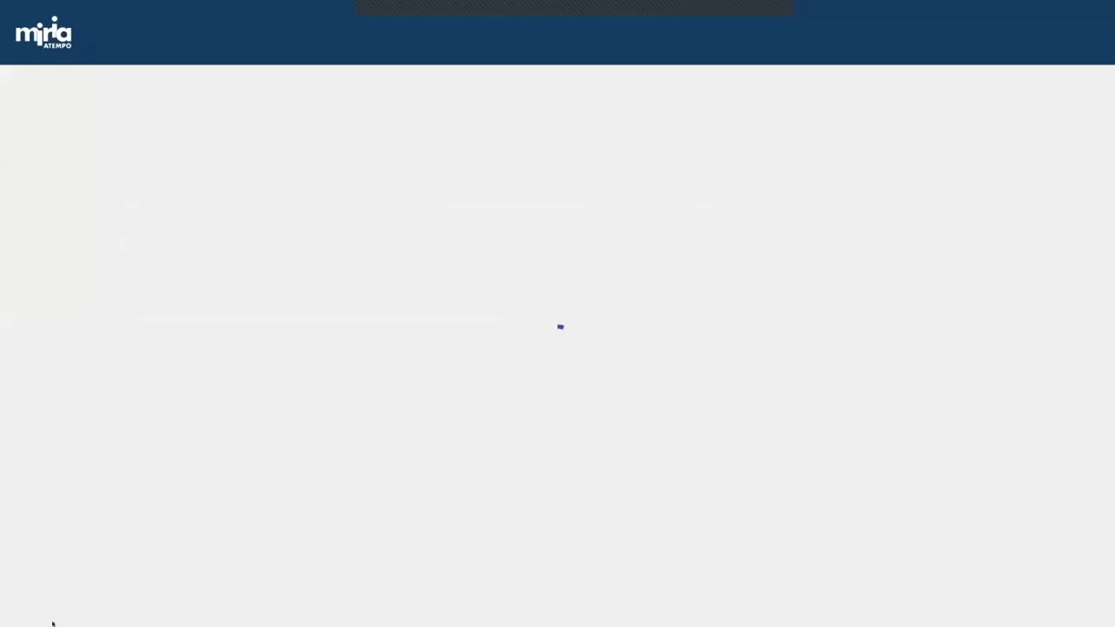
left_click(515, 129)
left_click(511, 197)
left_click(495, 165)
left_click(496, 137)
type("root")
key("Tab")
type("••••••••")
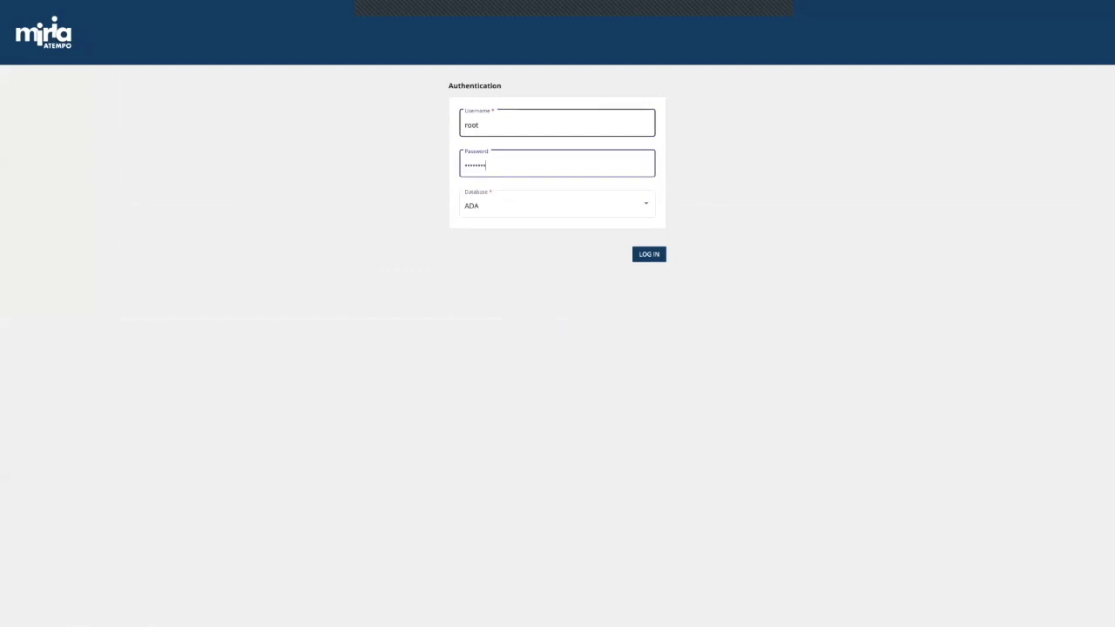
type("•")
key("Return")
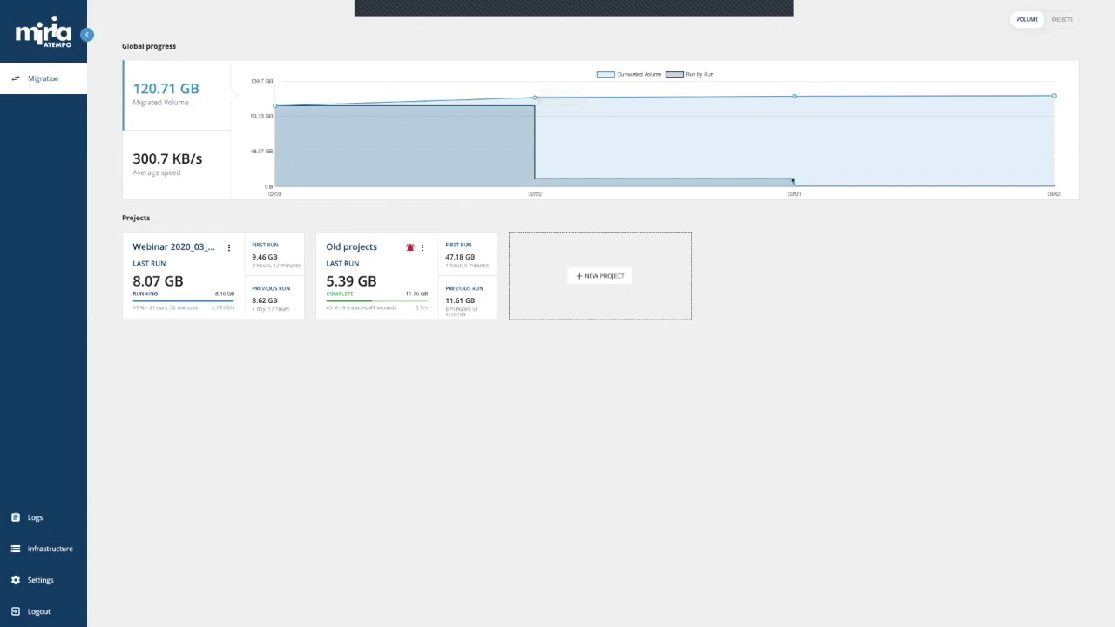
Step: Open the Webinar project and chart its average speed by objects, then back by volume
mouse_move(794, 98)
left_click(207, 260)
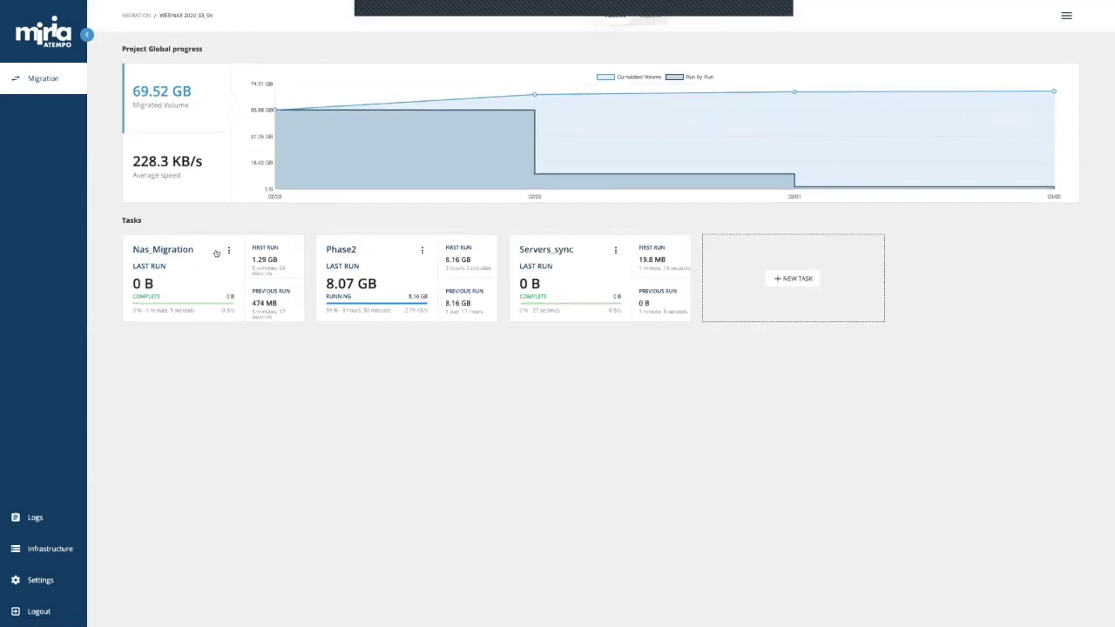
mouse_move(276, 112)
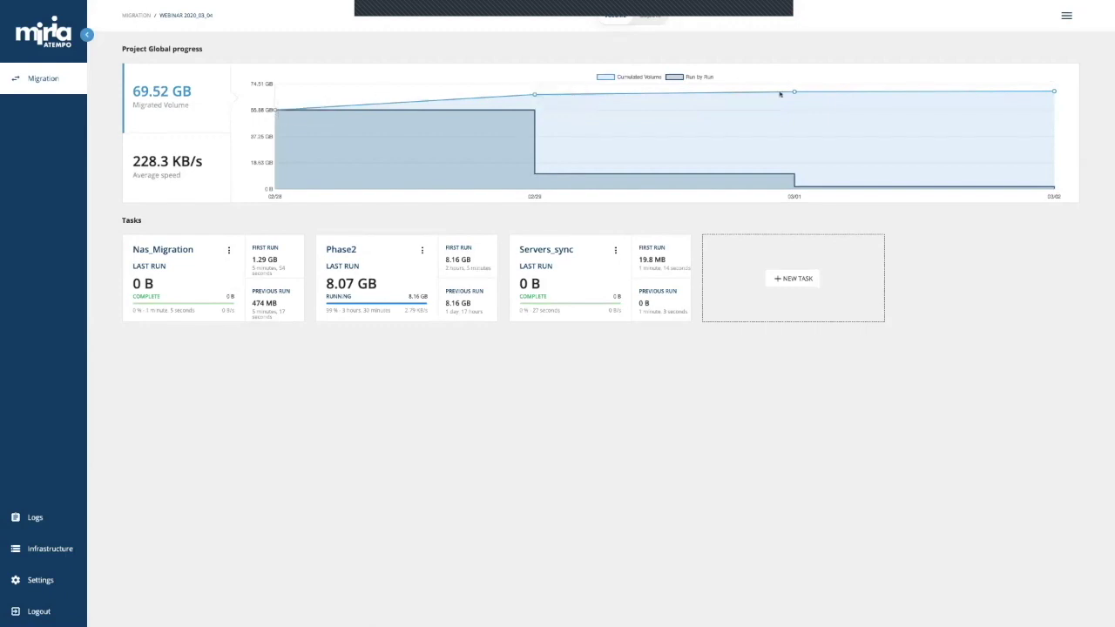
mouse_move(794, 93)
left_click(150, 174)
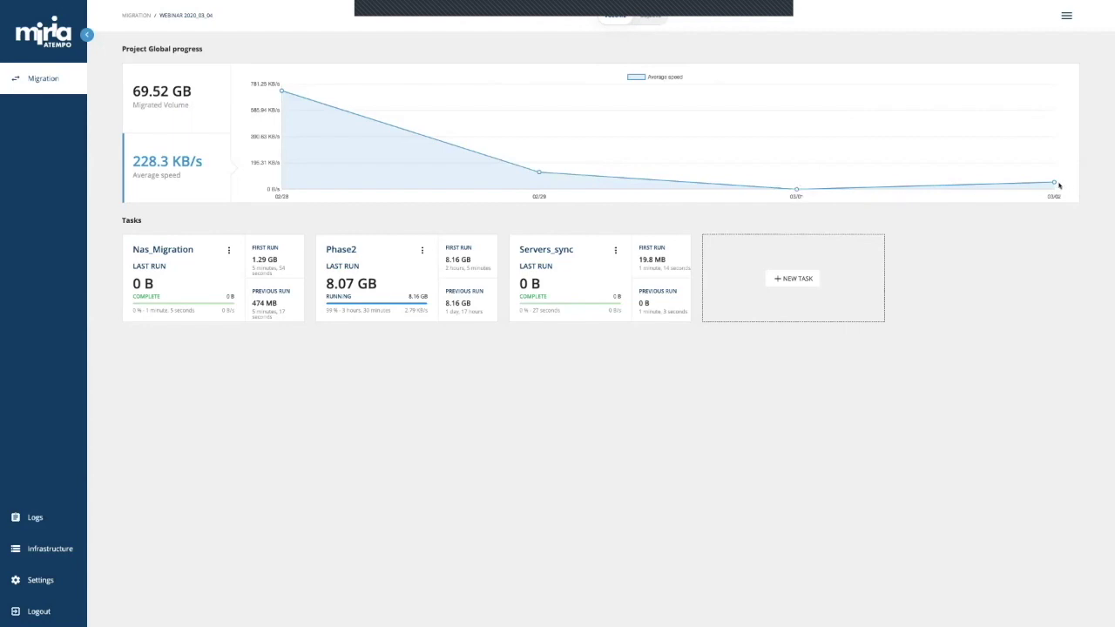
mouse_move(1055, 183)
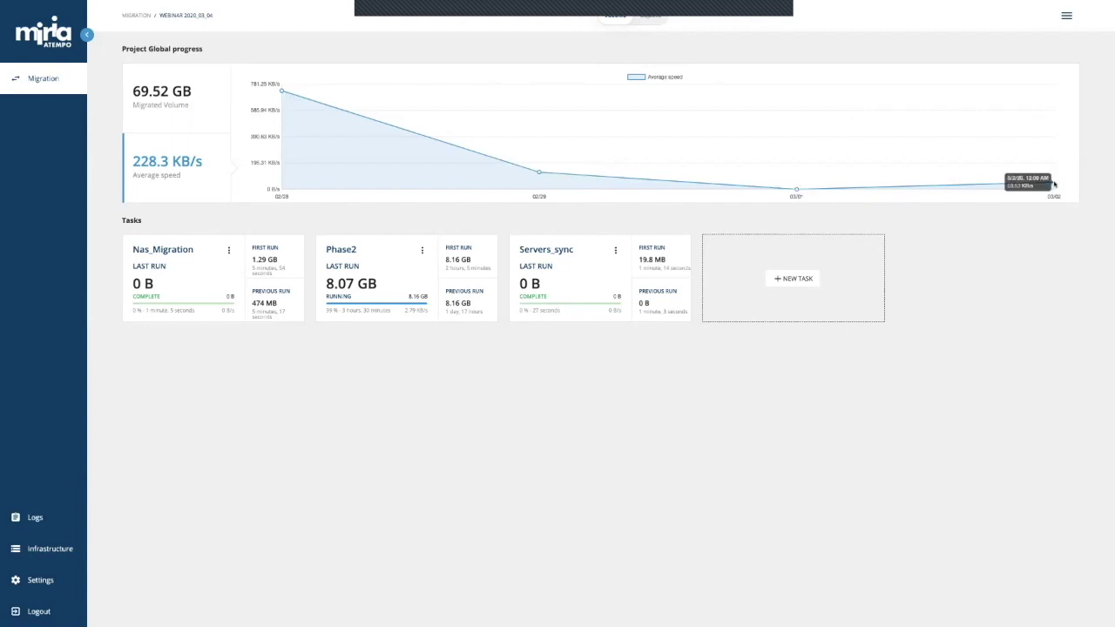
left_click(649, 16)
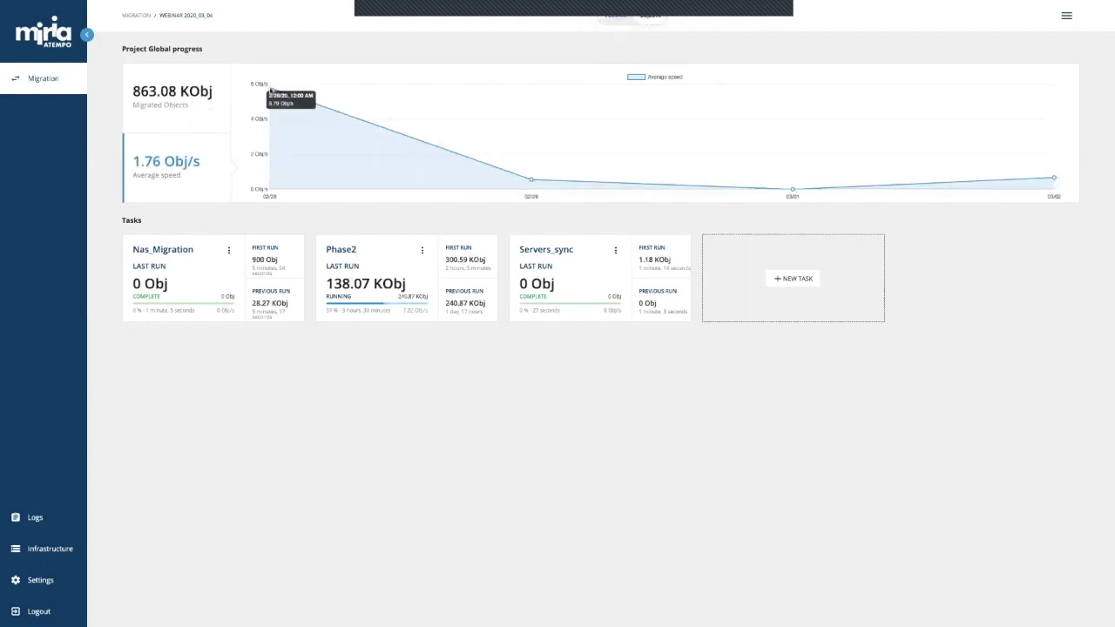
mouse_move(532, 180)
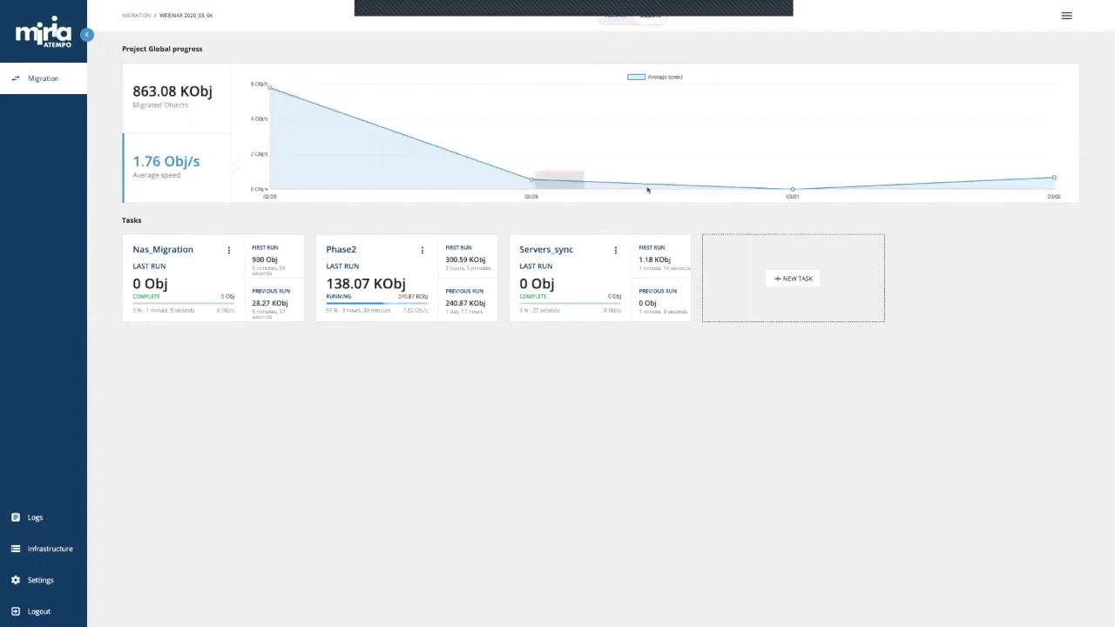
mouse_move(791, 194)
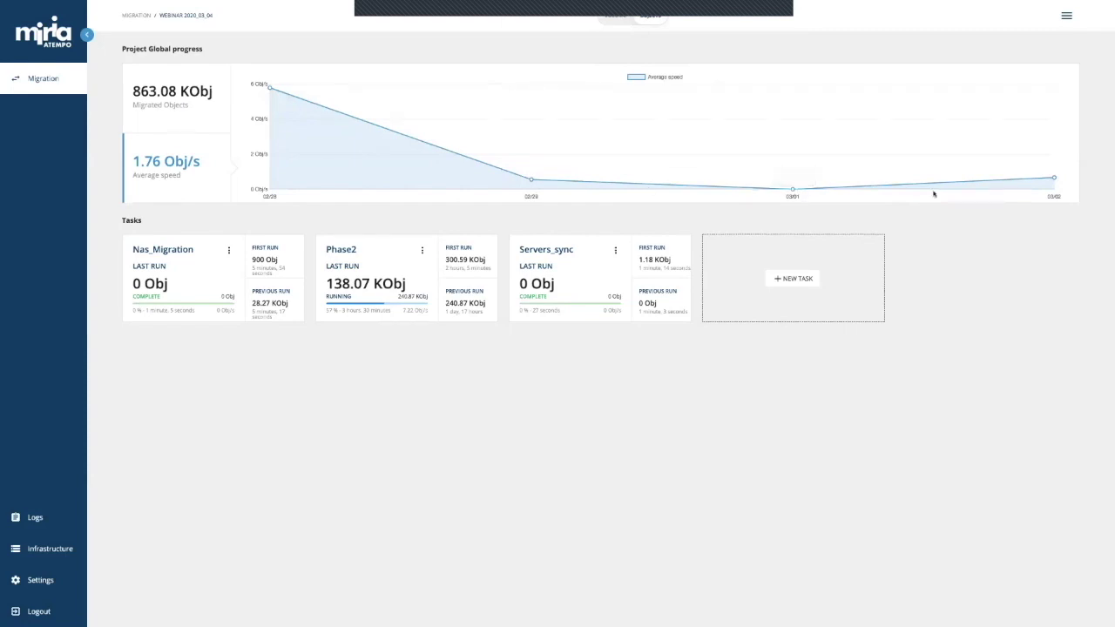
mouse_move(1053, 180)
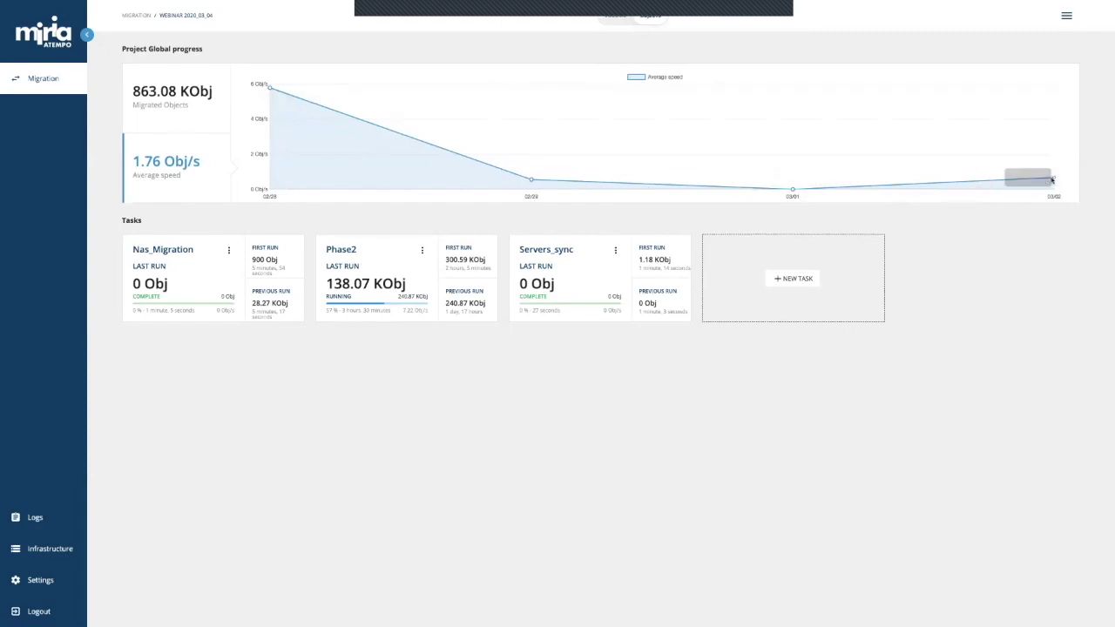
left_click(606, 23)
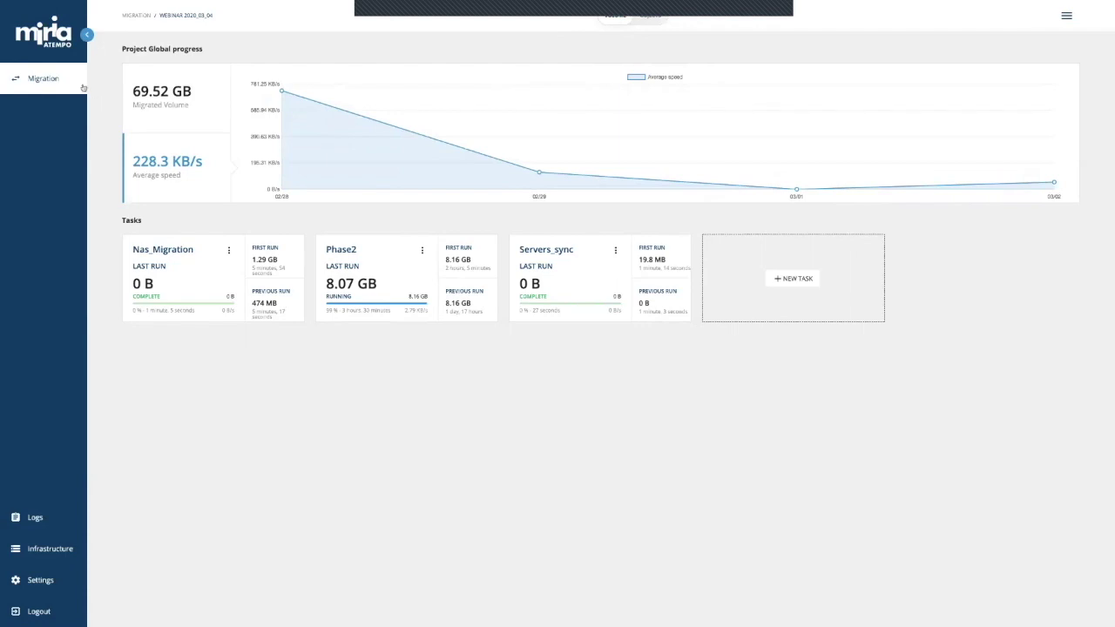
Step: Open the Nas_Migration task to see 7.14 GB migrated and its hourly successful runs
left_click(162, 250)
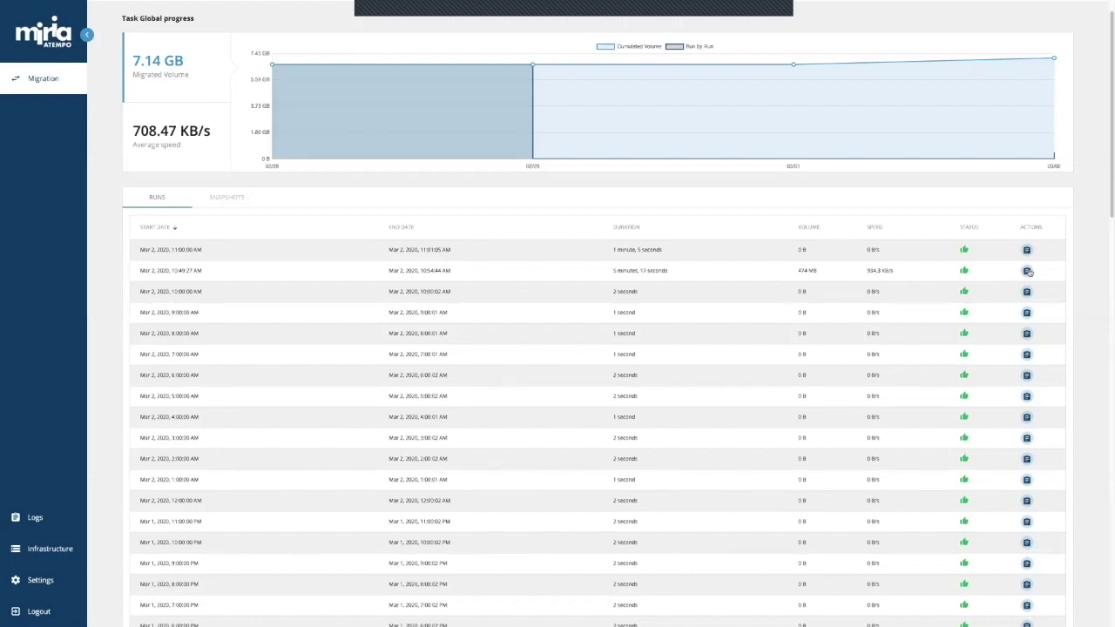
Step: Open the second run's logs and inspect the severity filter options without applying one
left_click(1027, 271)
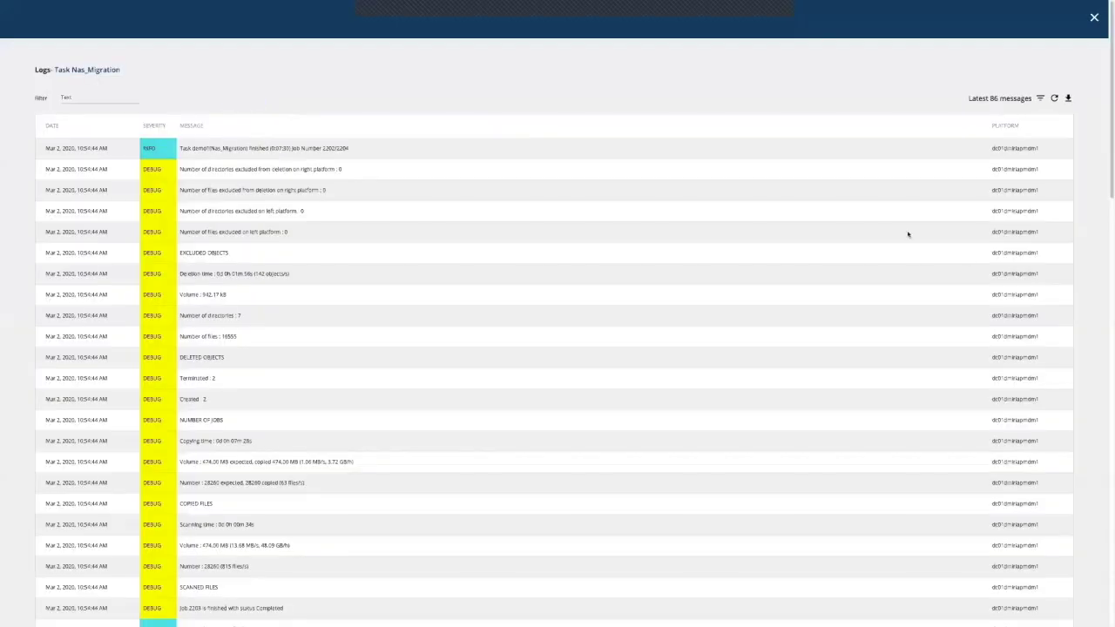
scroll(907, 234, "down", 10)
scroll(908, 233, "down", 5)
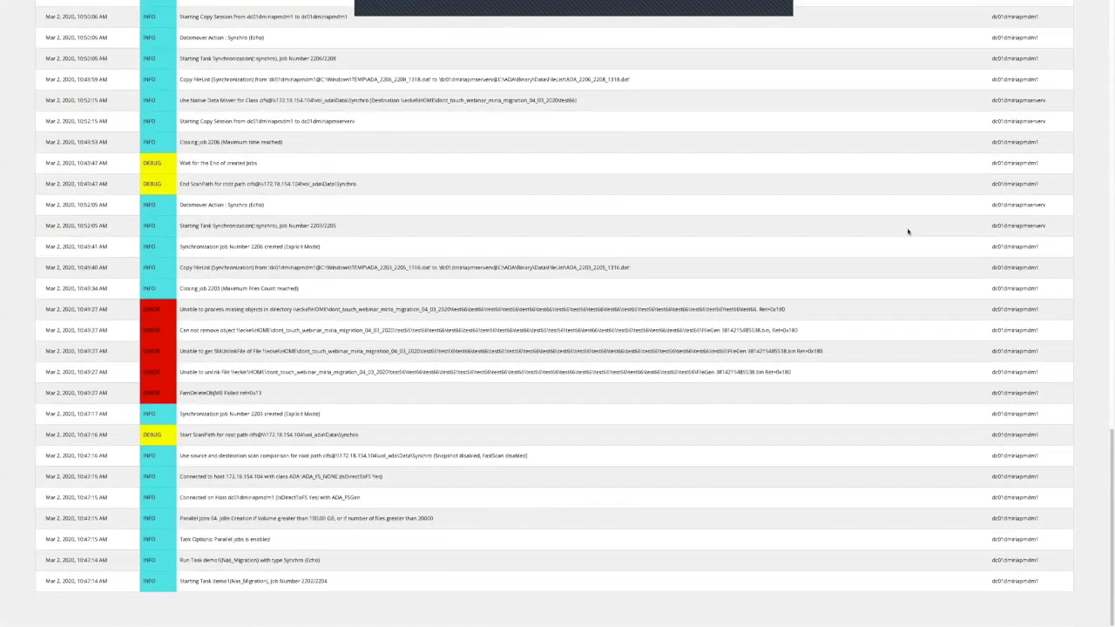
scroll(908, 231, "up", 15)
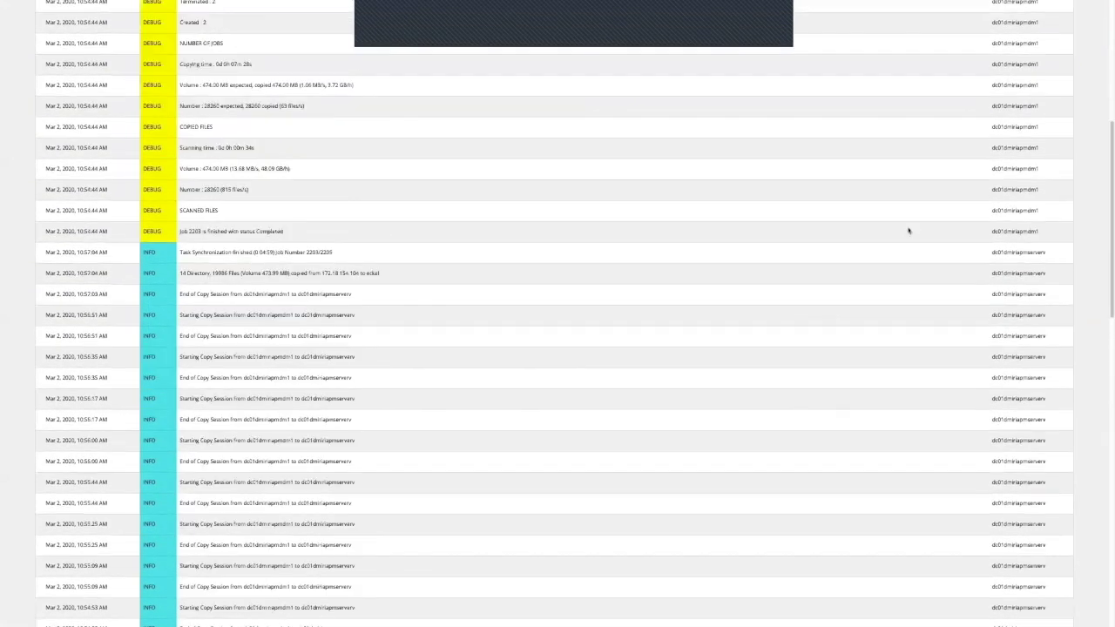
left_click(1040, 95)
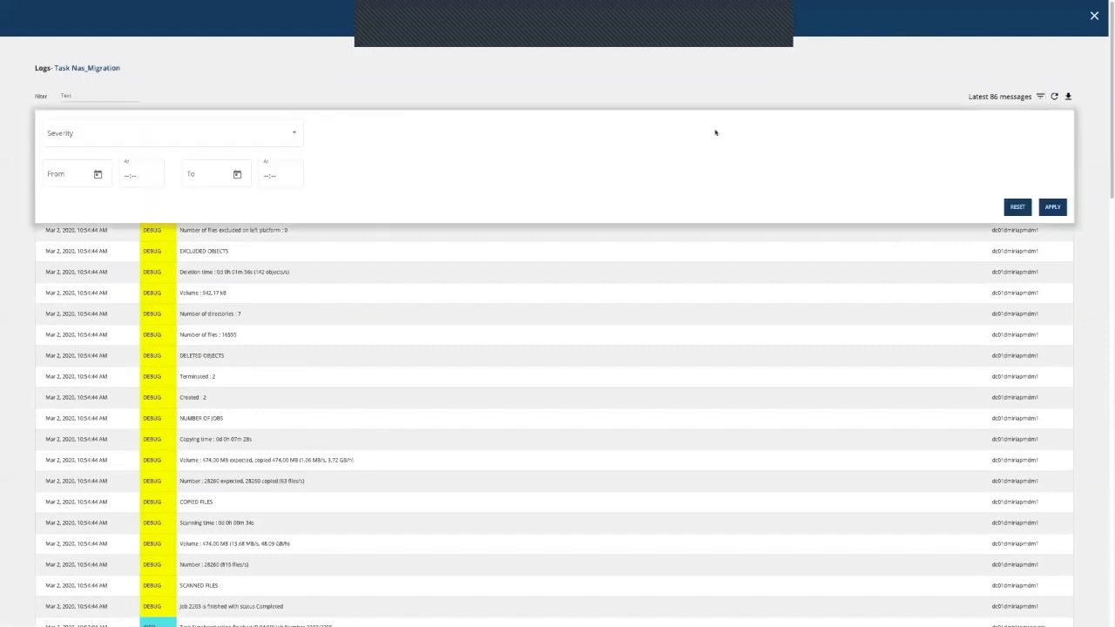
left_click(247, 137)
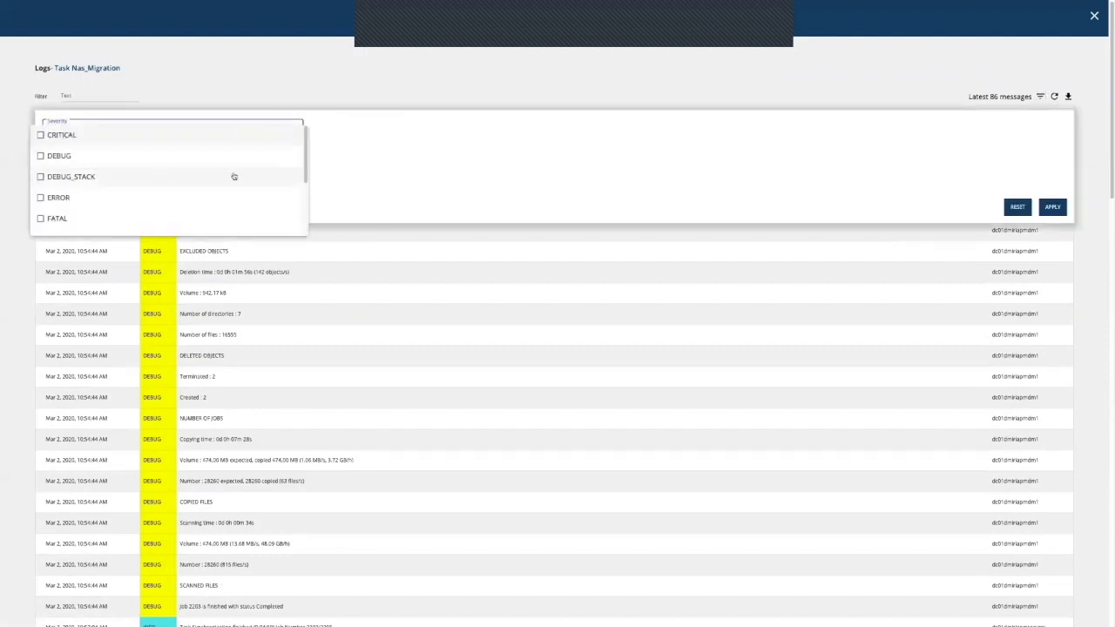
key("Escape")
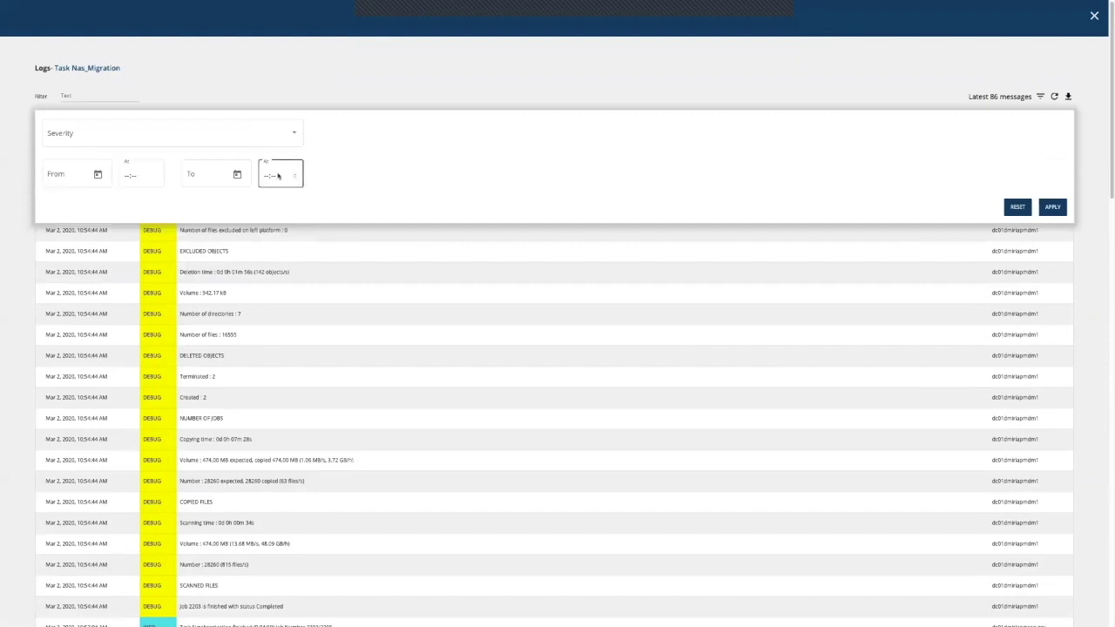
left_click(1038, 98)
Step: Refresh the logs, download them as a CSV file, and close the Logs panel
left_click(1054, 96)
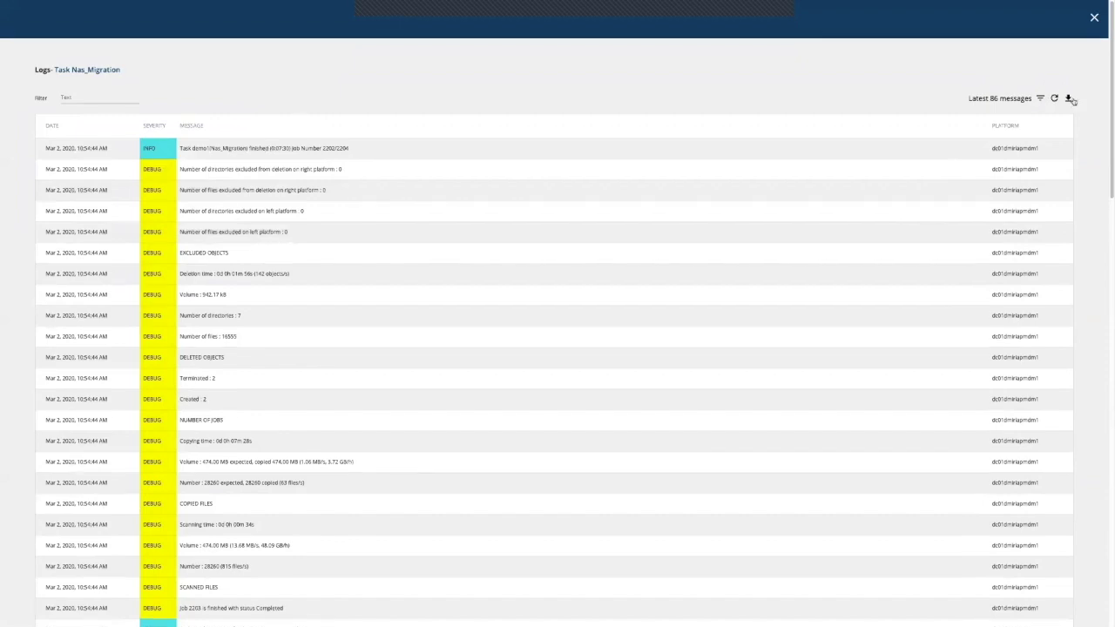
left_click(1069, 99)
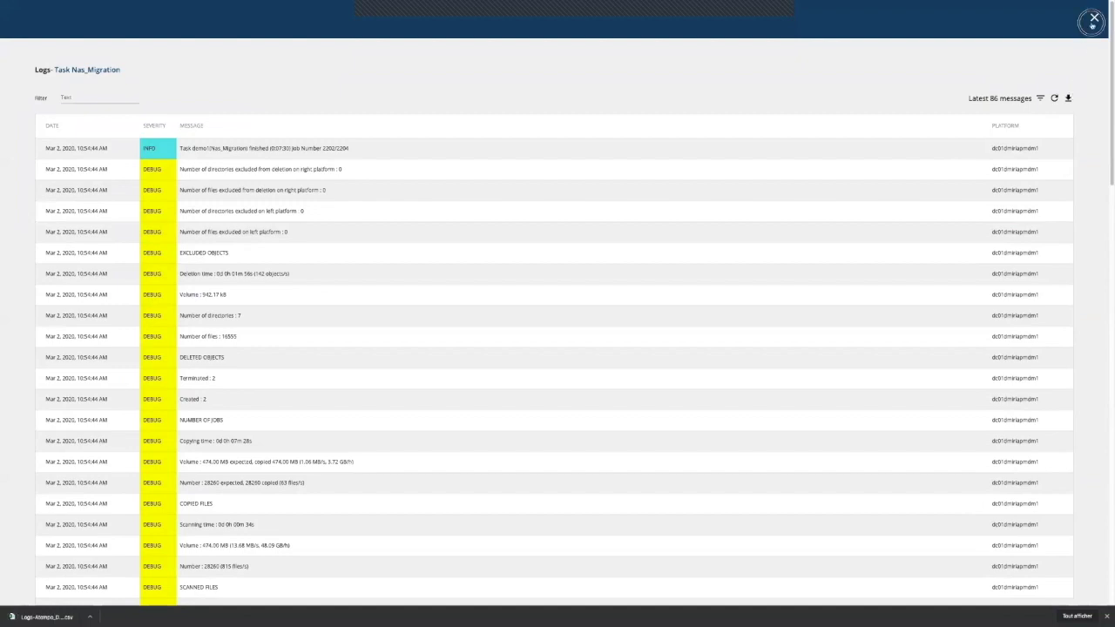
left_click(1094, 19)
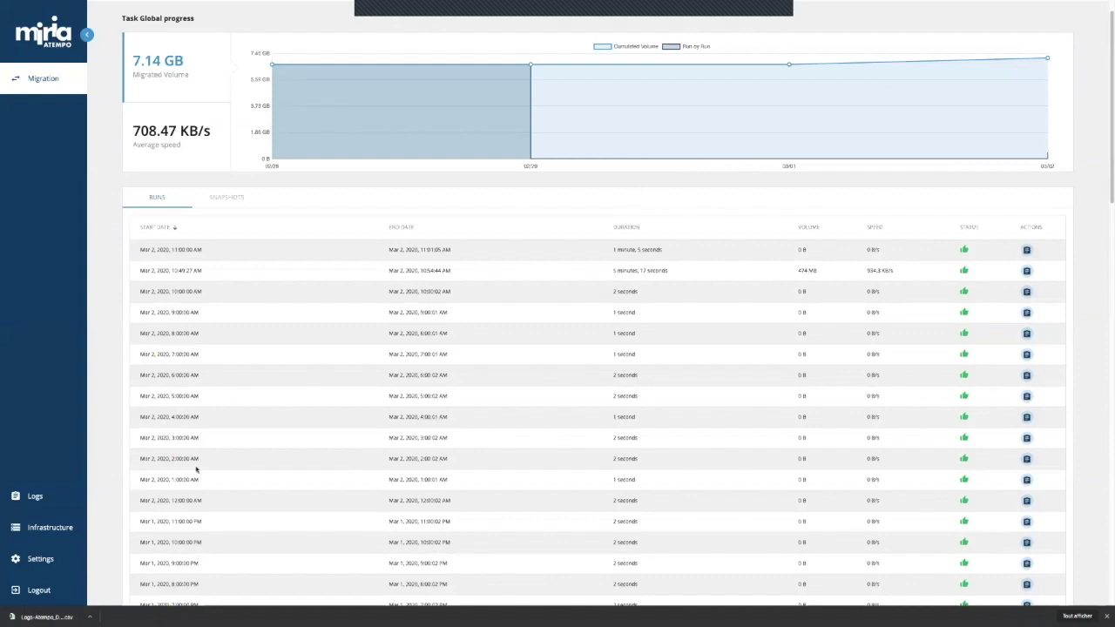
left_click(35, 591)
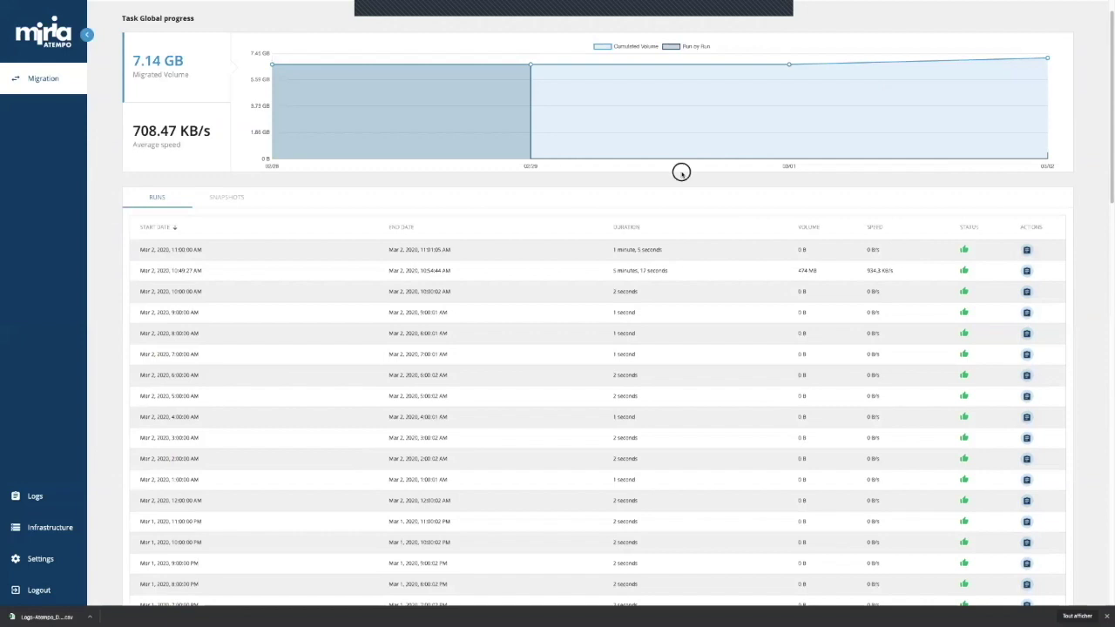